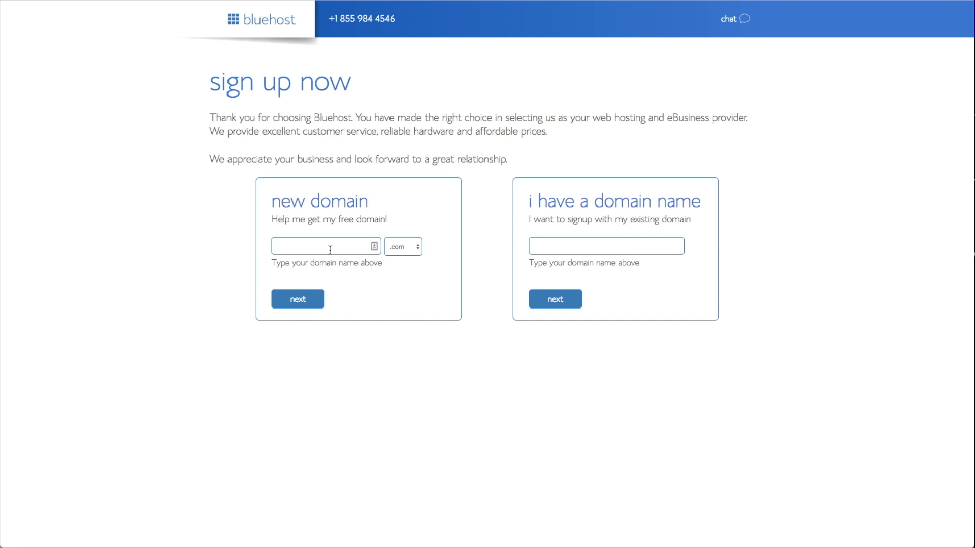
Step: Sign up with the new domain realwebsitetemplates.com
text(realwebsitetemplates)
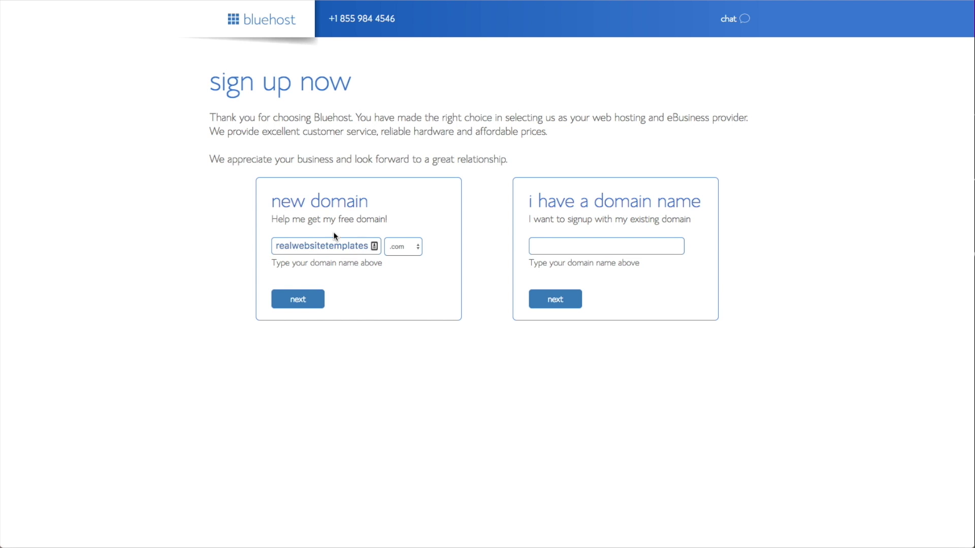
click(298, 300)
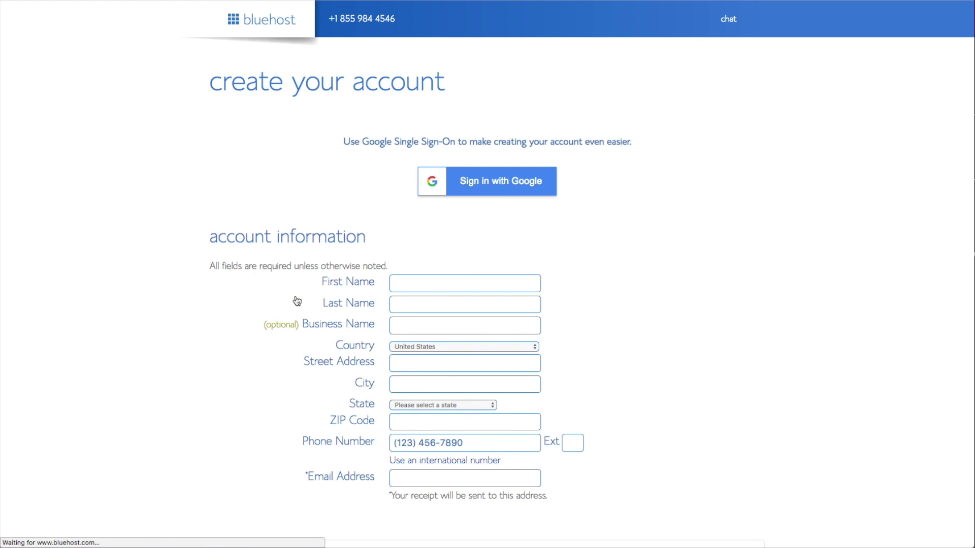
Step: Remove SiteLock Security - Find and Site Backup Pro from the hosting package, and review the available Account Plan terms
scroll(692, 275, down, 3)
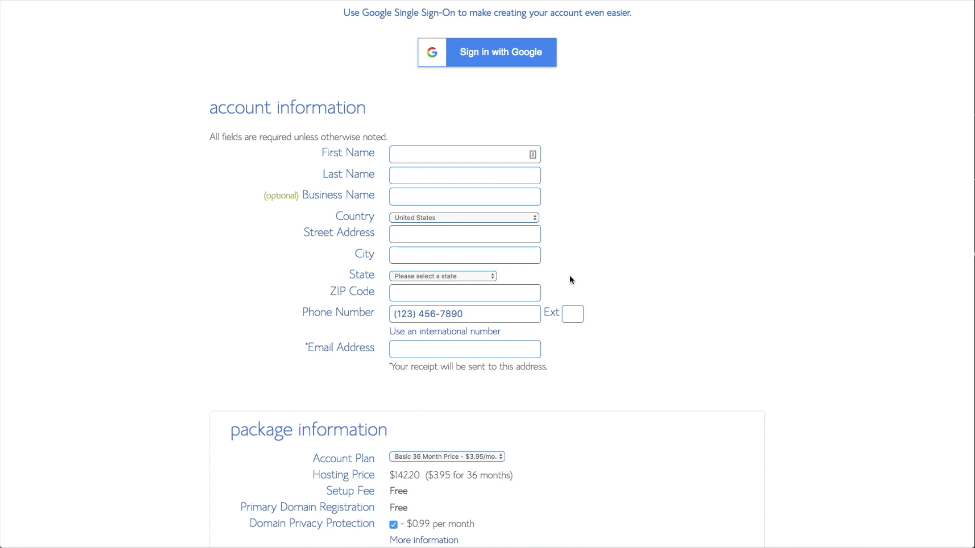
scroll(577, 275, down, 2)
scroll(612, 297, down, 5)
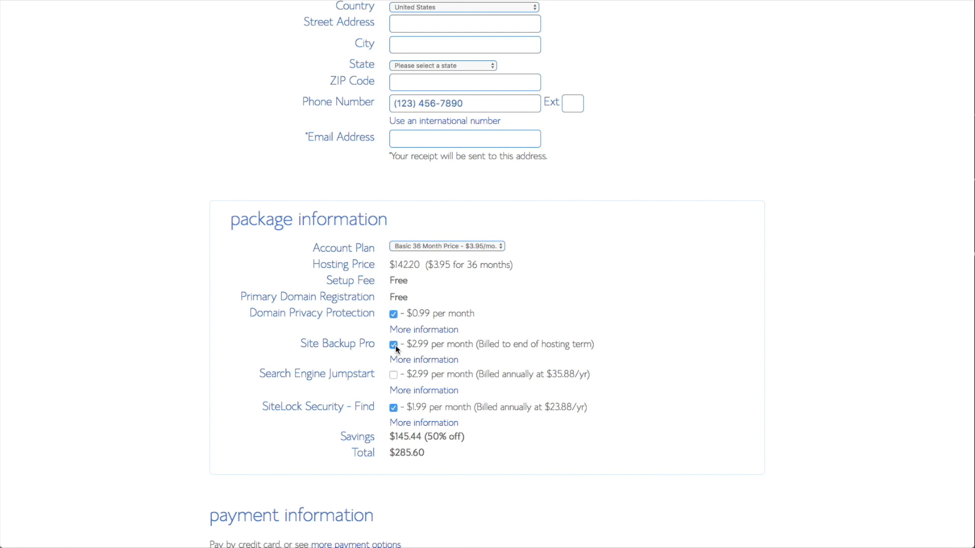
scroll(396, 349, down, 1)
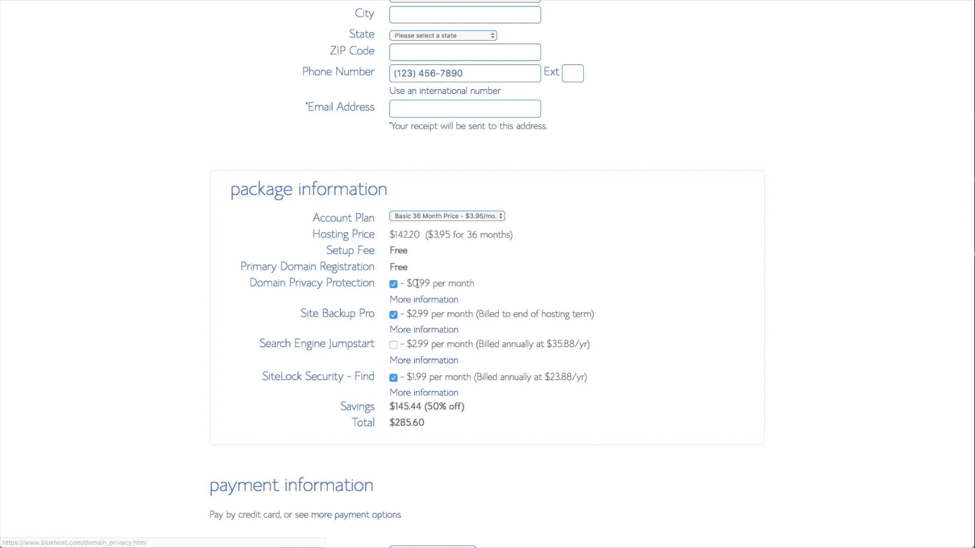
click(395, 379)
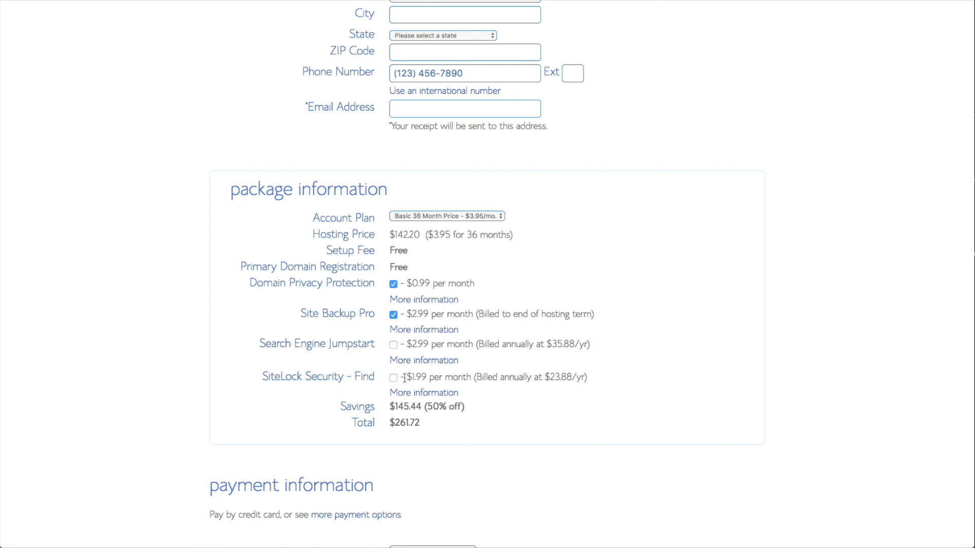
click(396, 315)
scroll(505, 217, down, 3)
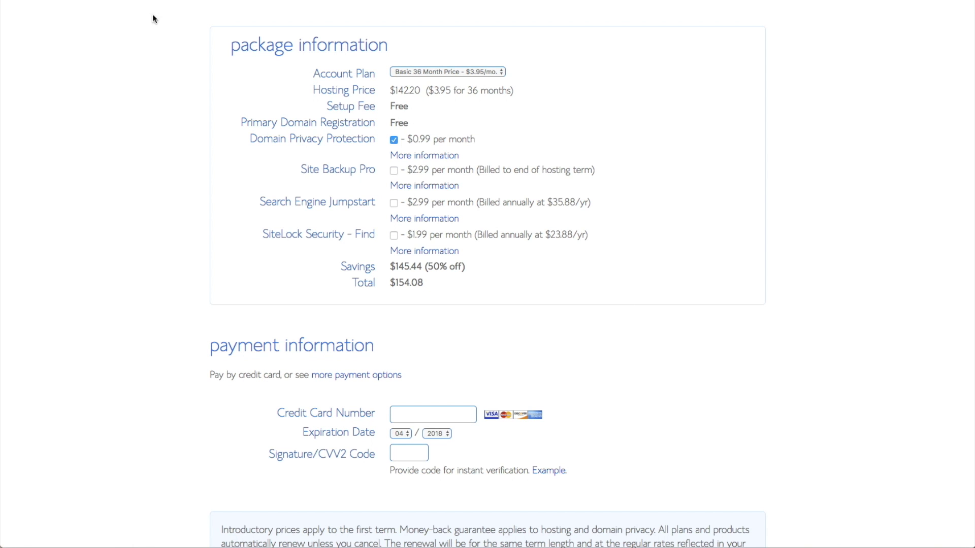
click(500, 74)
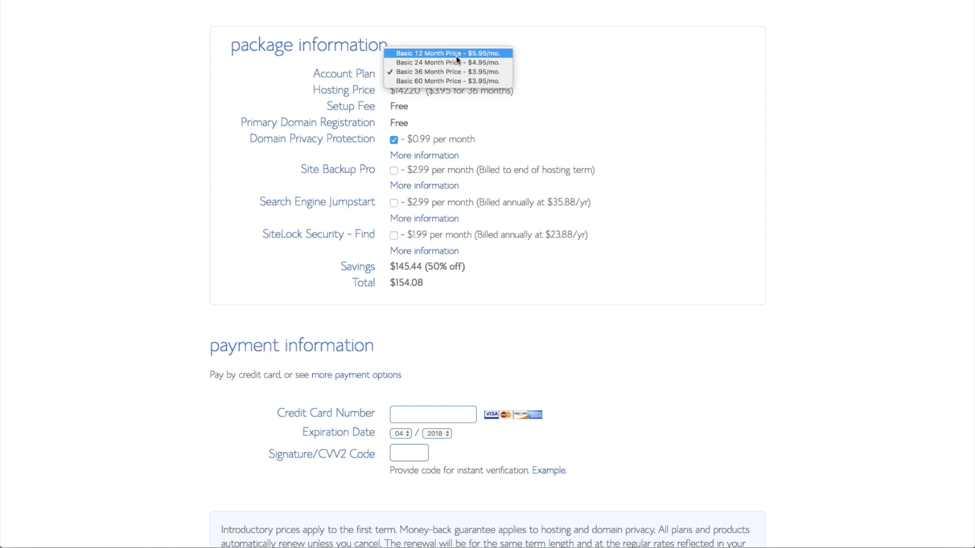
click(592, 74)
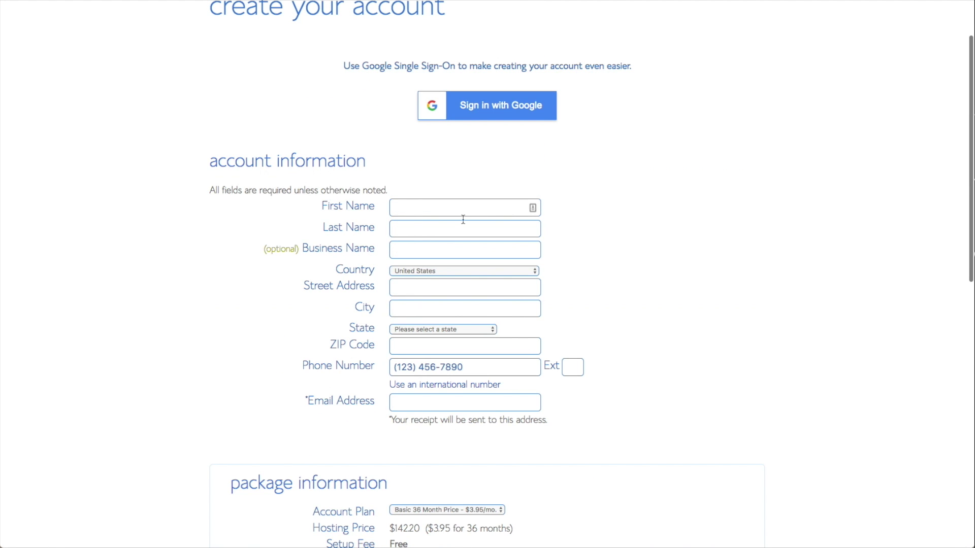
Step: Start the account information at the first name, and decline the special offers shown after the purchase
click(467, 209)
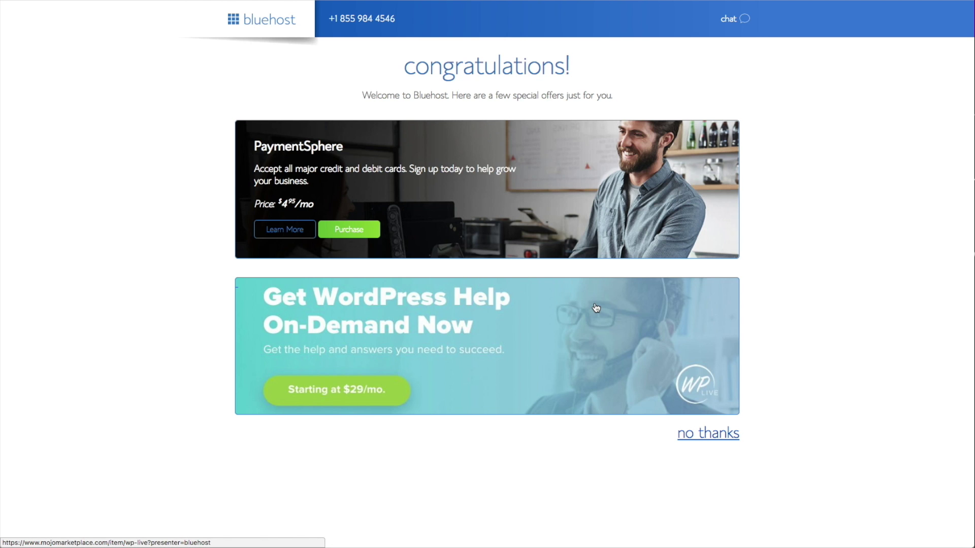
scroll(604, 325, down, 1)
scroll(612, 350, up, 1)
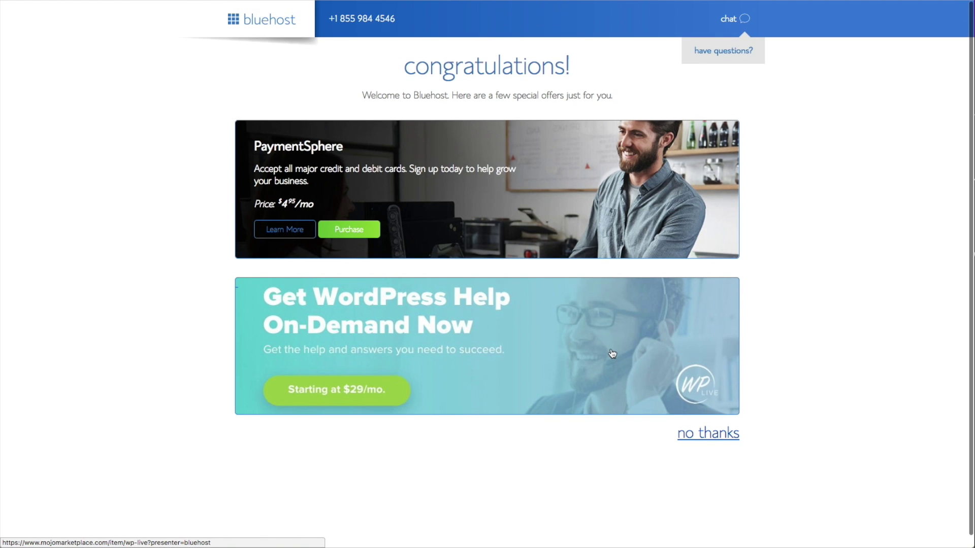
click(722, 435)
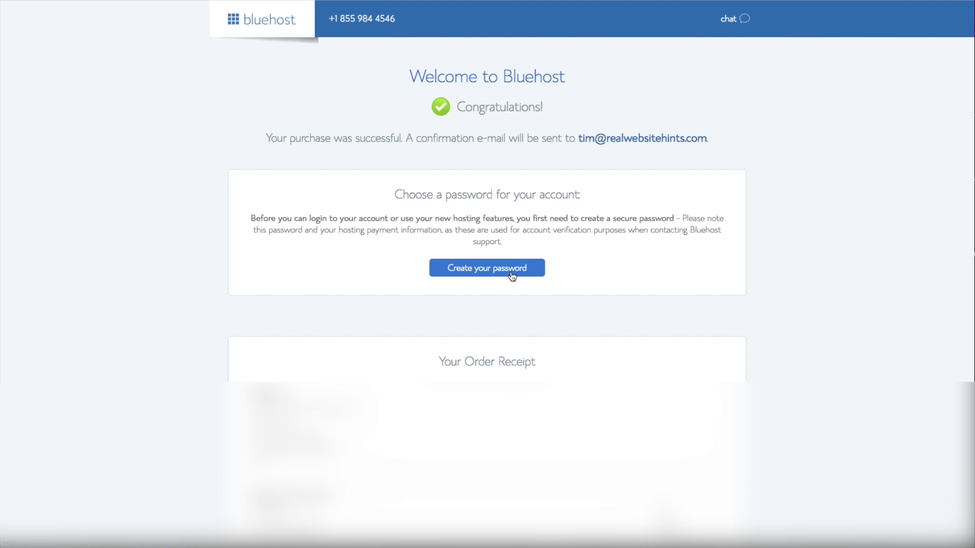
Step: Start creating the account password and fill both password fields with a generated one
click(511, 275)
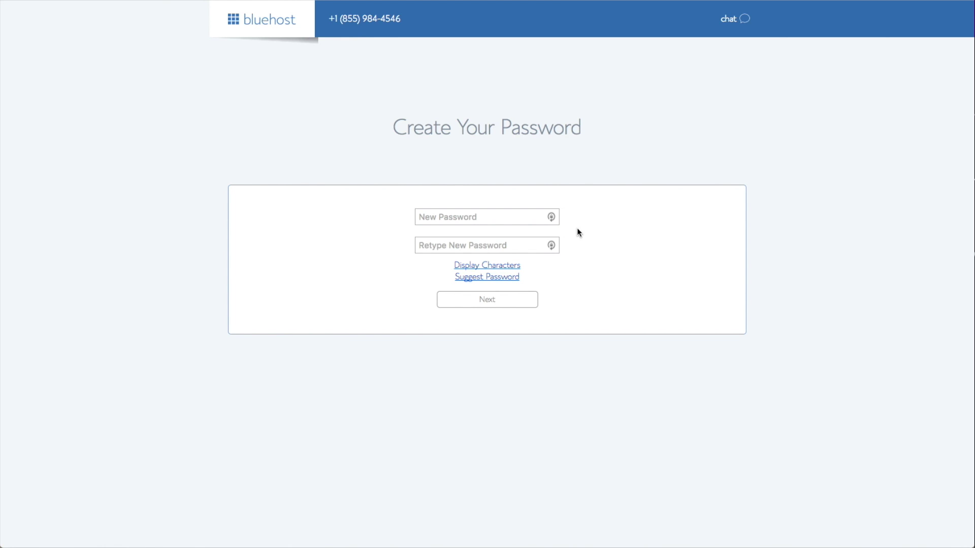
click(551, 218)
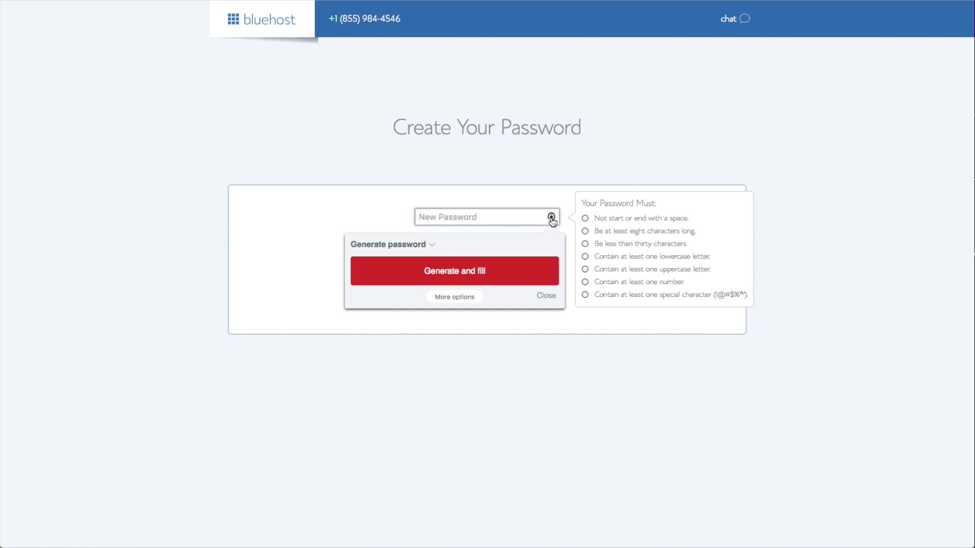
click(496, 272)
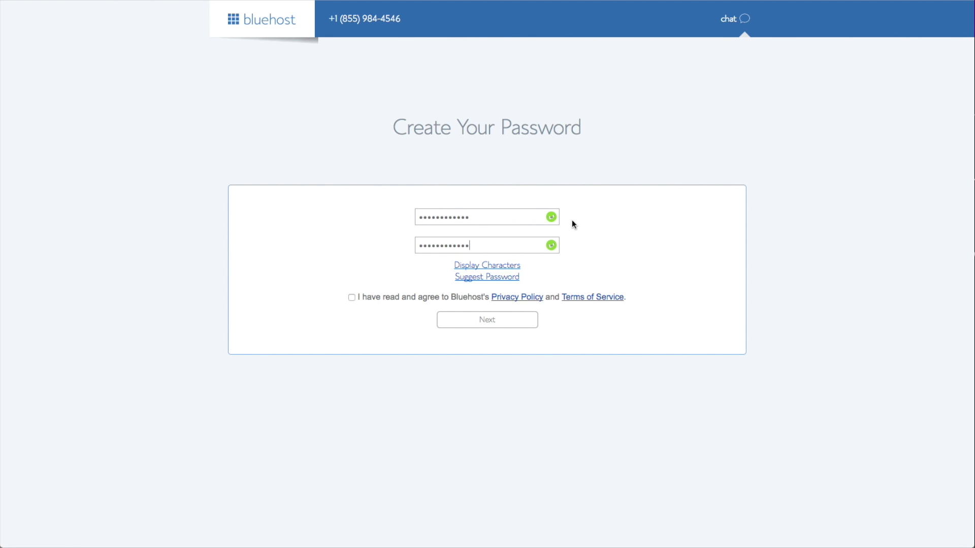
Step: Agree to Bluehost's Privacy Policy and Terms of Service, submit the new password and log in
click(374, 302)
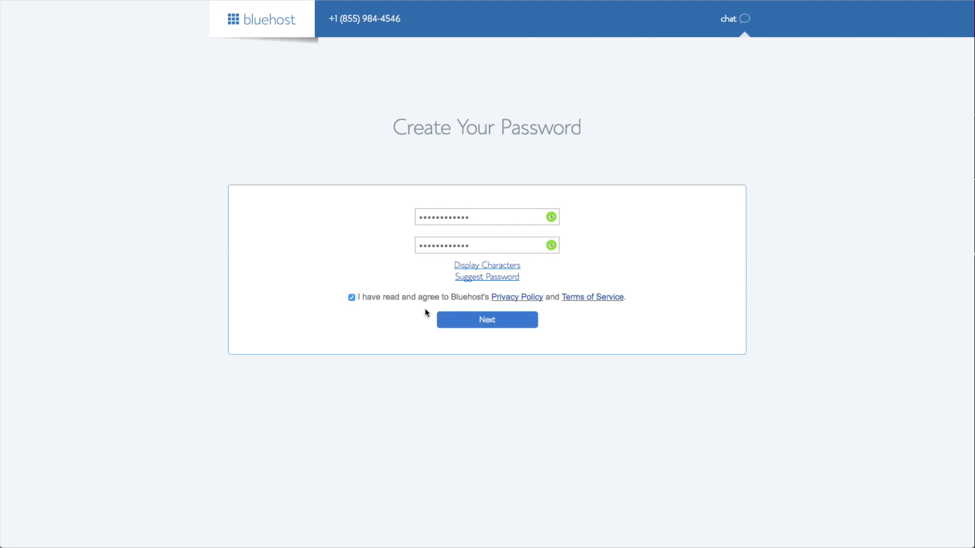
click(495, 324)
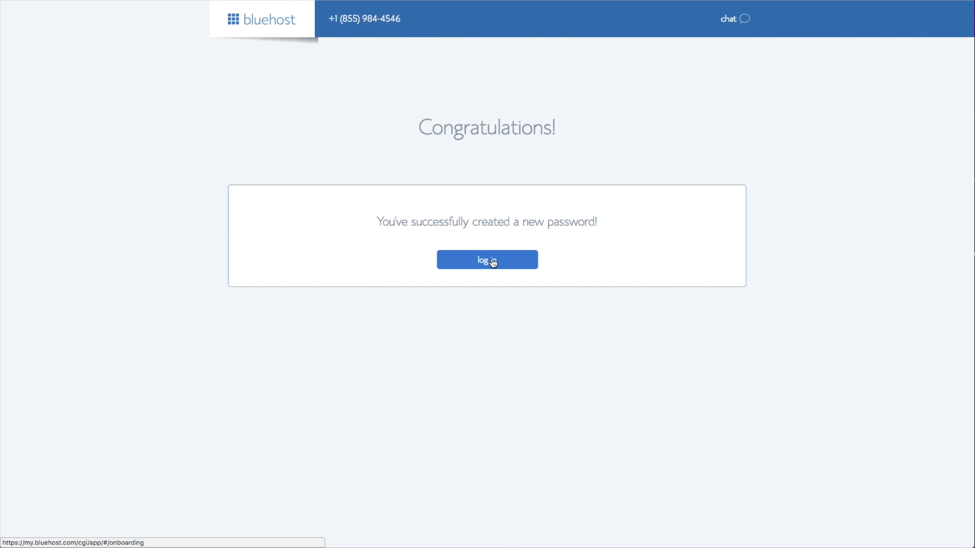
click(492, 260)
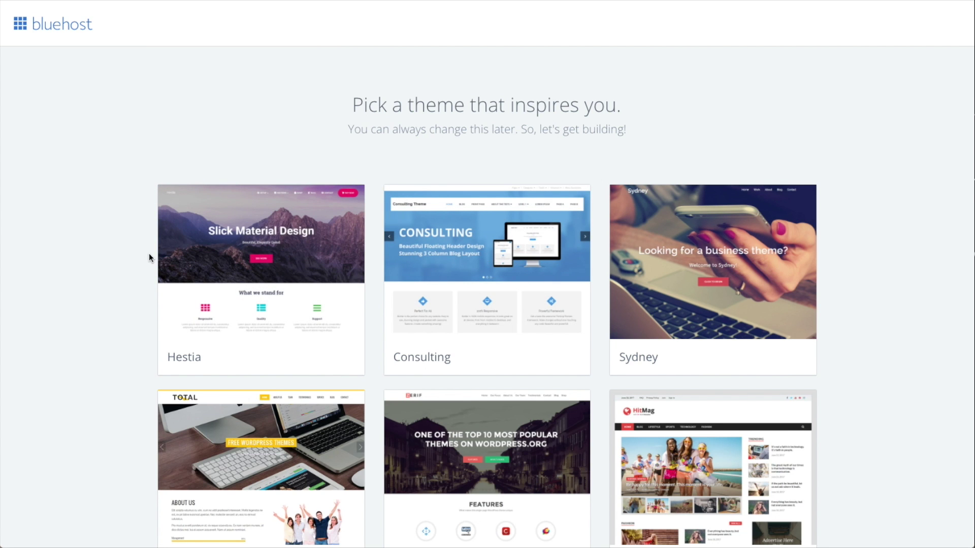
Step: Look through the offered WordPress themes and skip the theme selection
scroll(149, 254, down, 2)
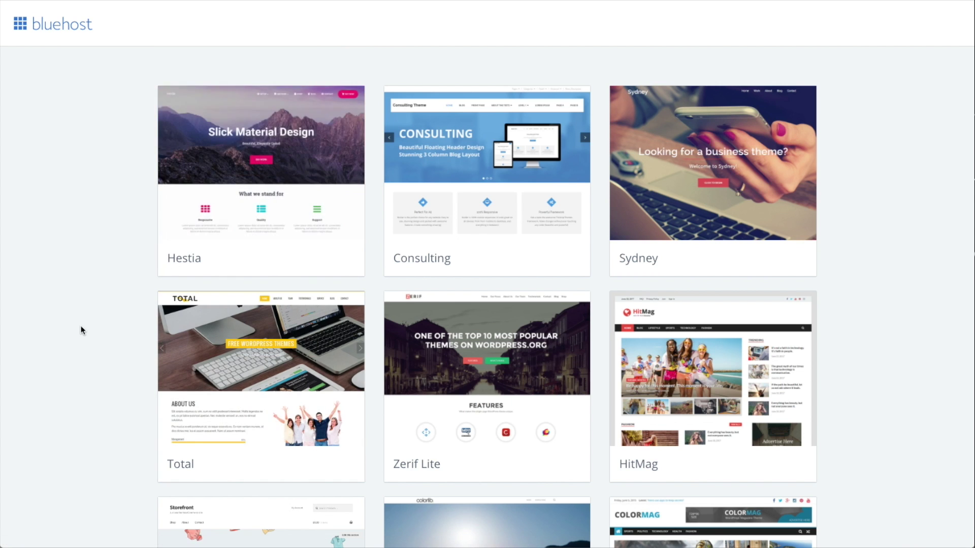
scroll(81, 330, down, 2)
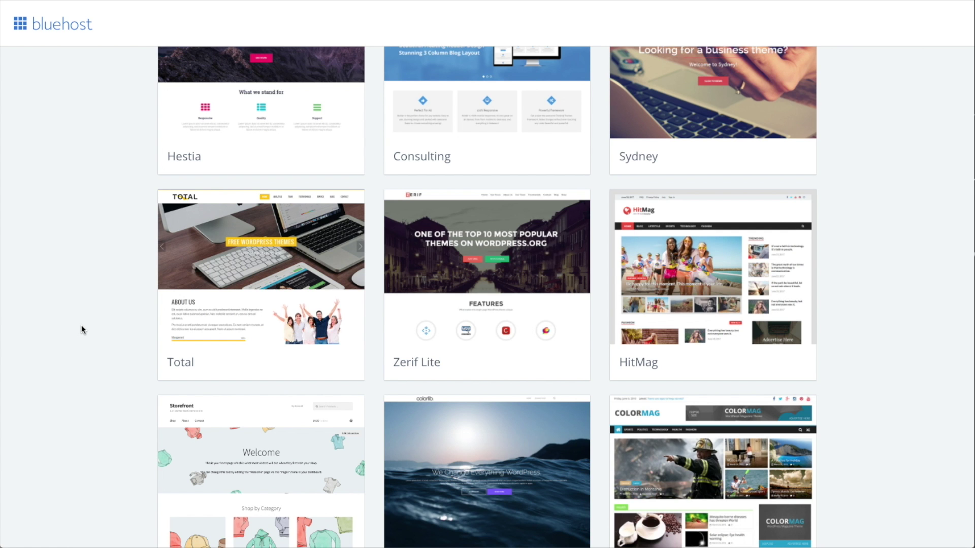
scroll(333, 297, down, 3)
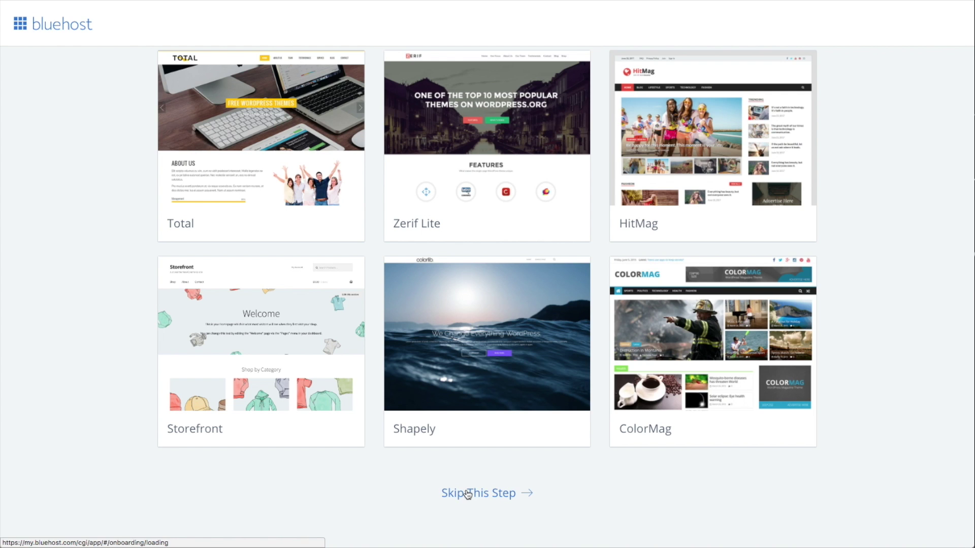
click(468, 494)
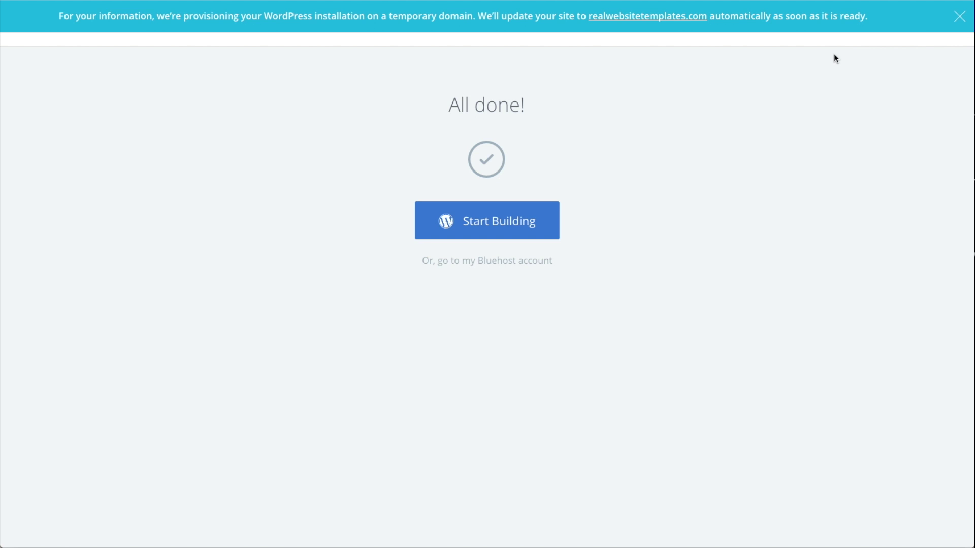
Step: Start building the WordPress site and decline the help with setting it up
click(498, 217)
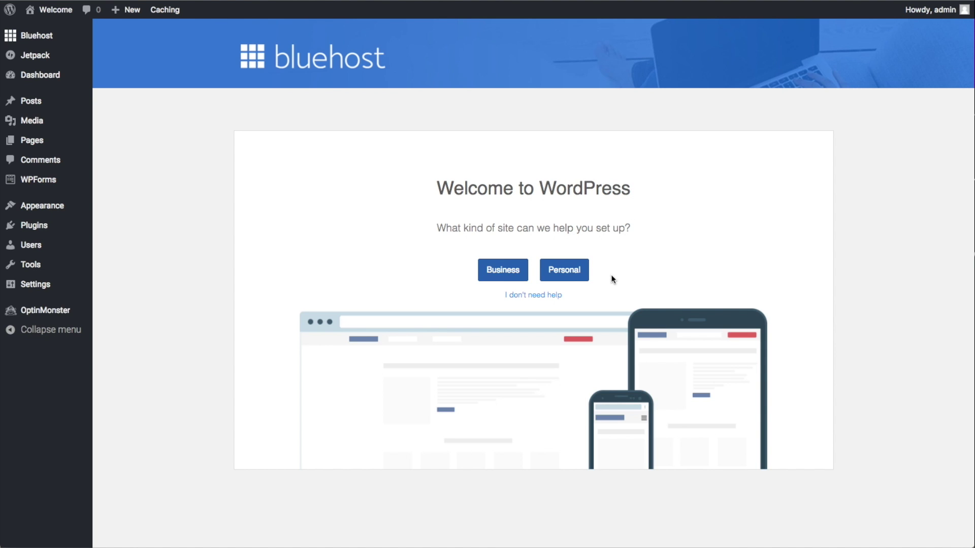
click(541, 296)
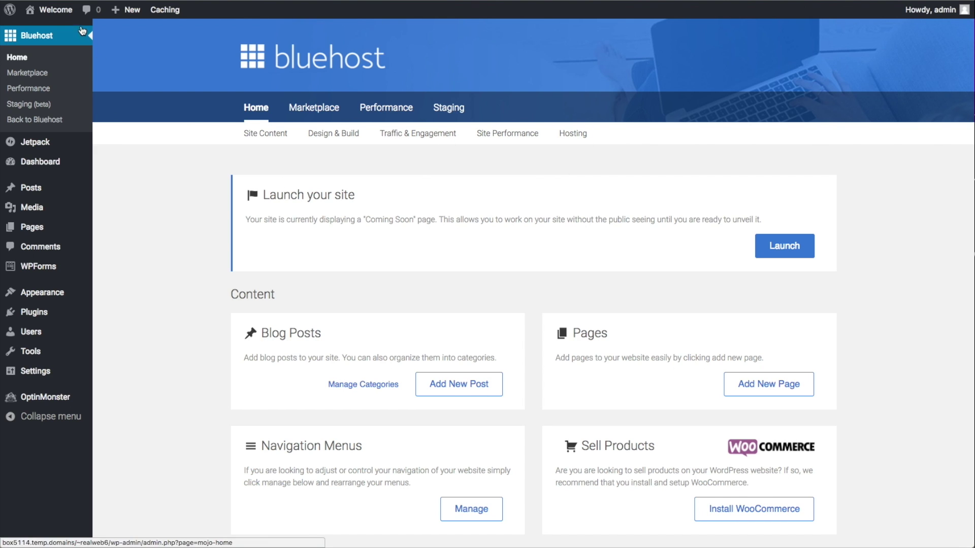
Step: Look through the Jetpack welcome page in the WordPress admin
click(48, 122)
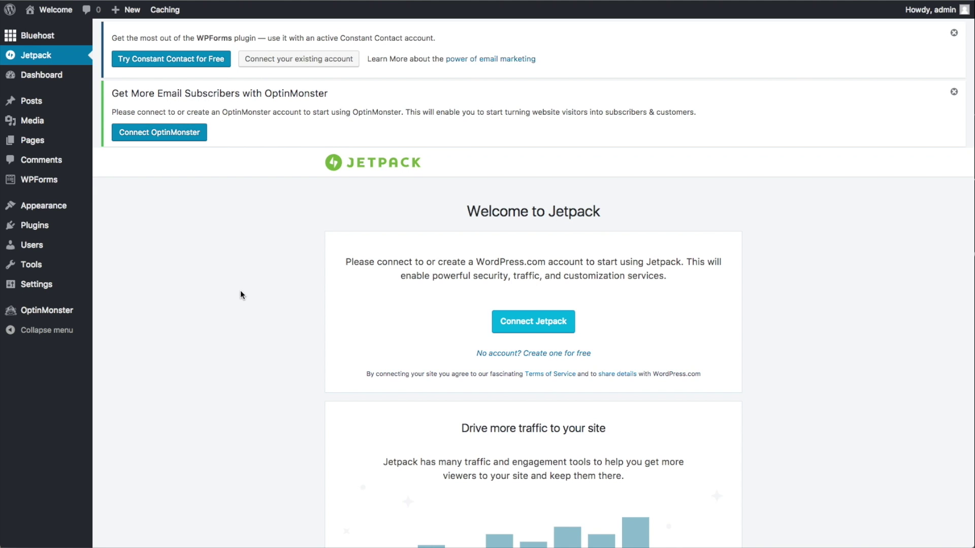
scroll(240, 291, down, 3)
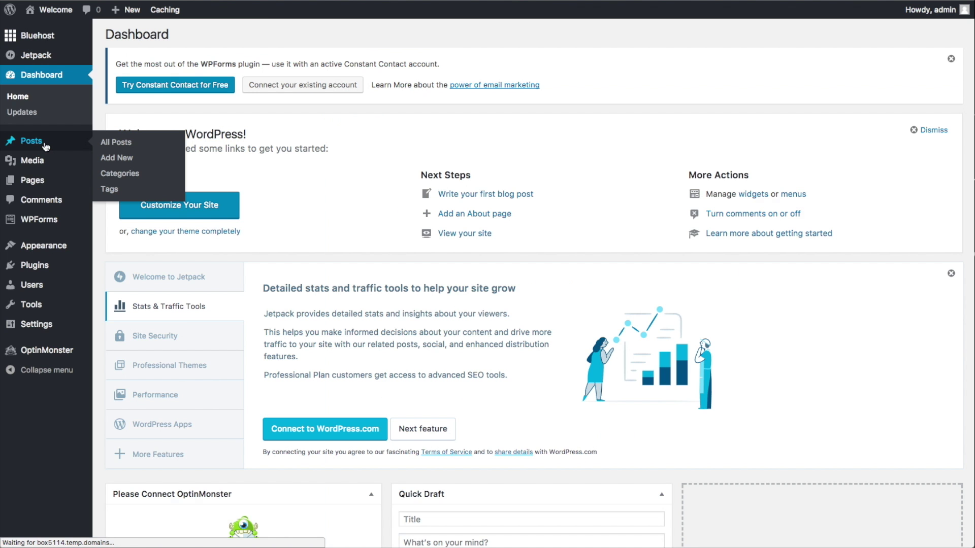
Step: Move the default "Hello world!" post to the trash
click(45, 147)
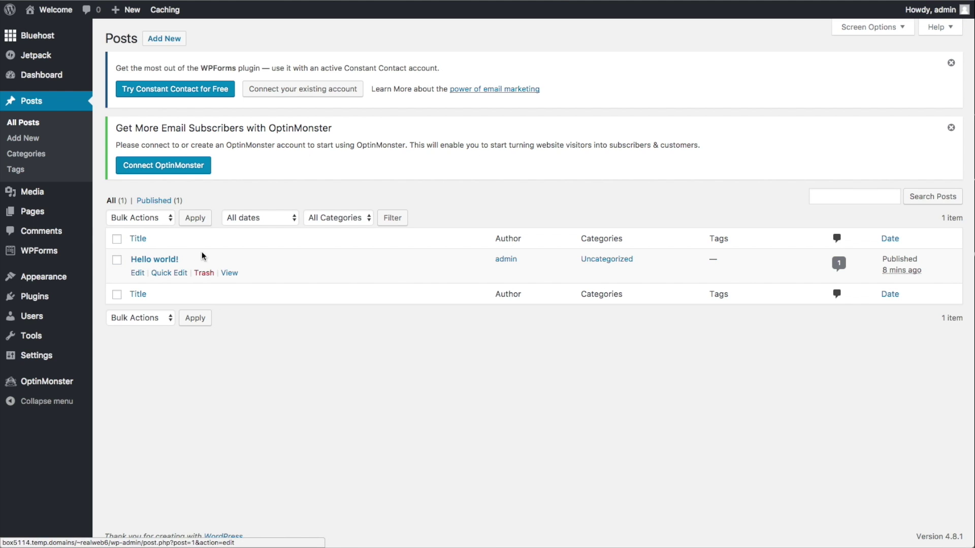
click(205, 274)
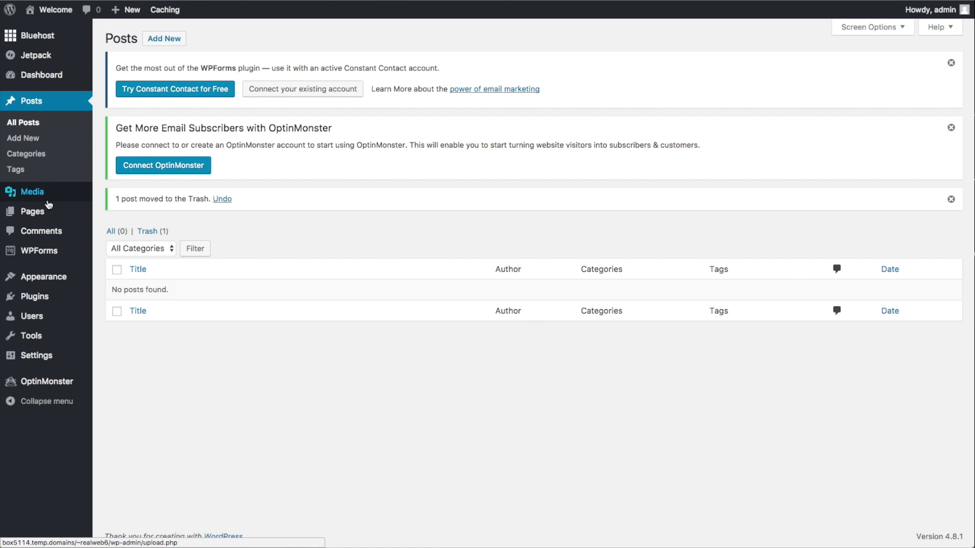
click(31, 98)
Step: Move the default "Sample Page" to the trash
click(31, 213)
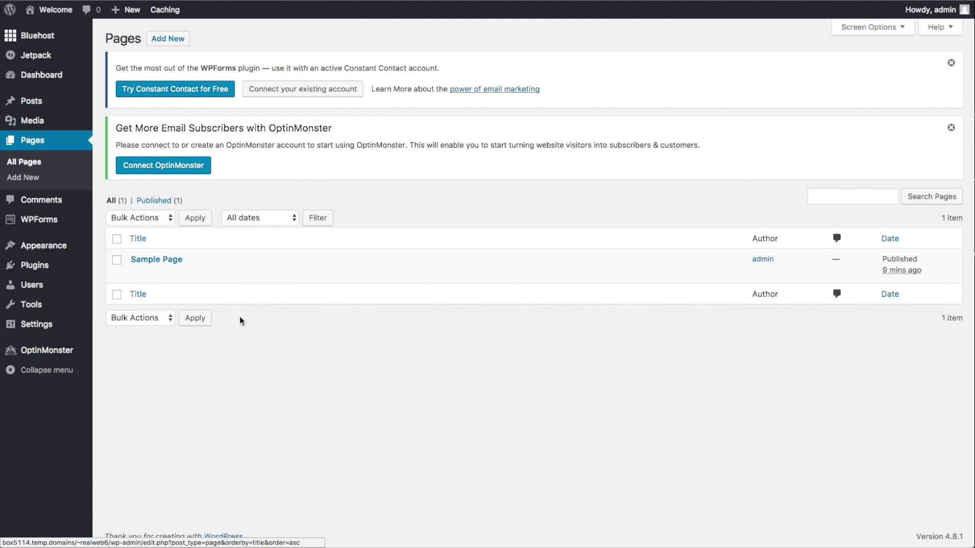
click(118, 261)
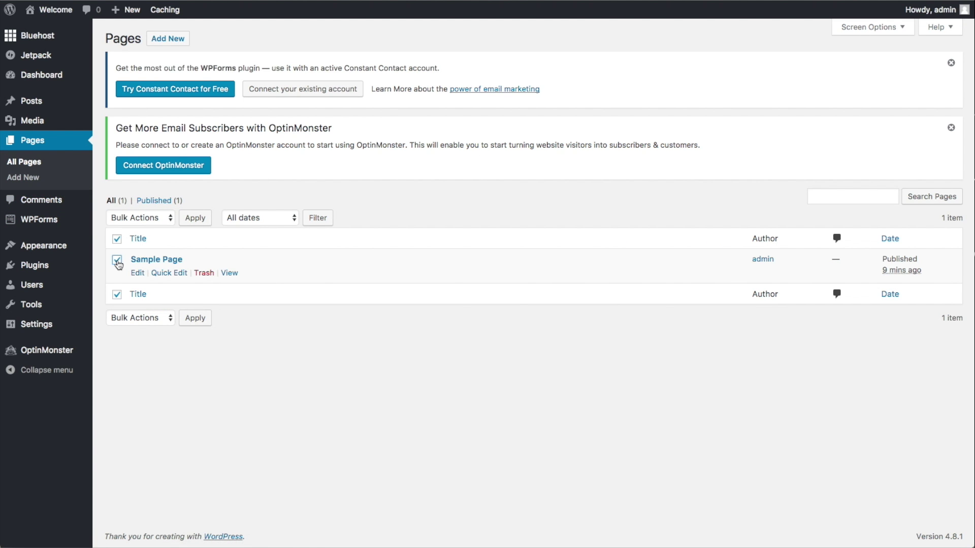
click(118, 261)
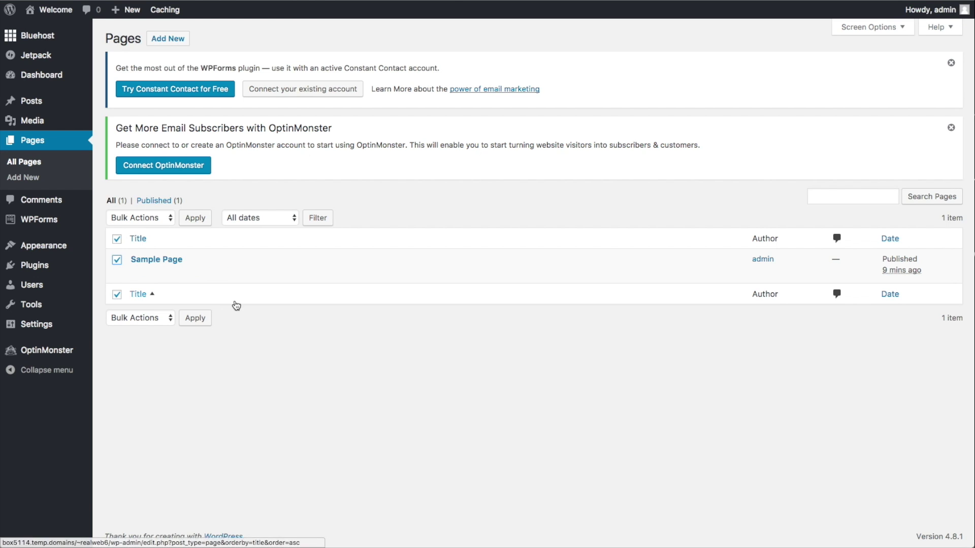
click(203, 274)
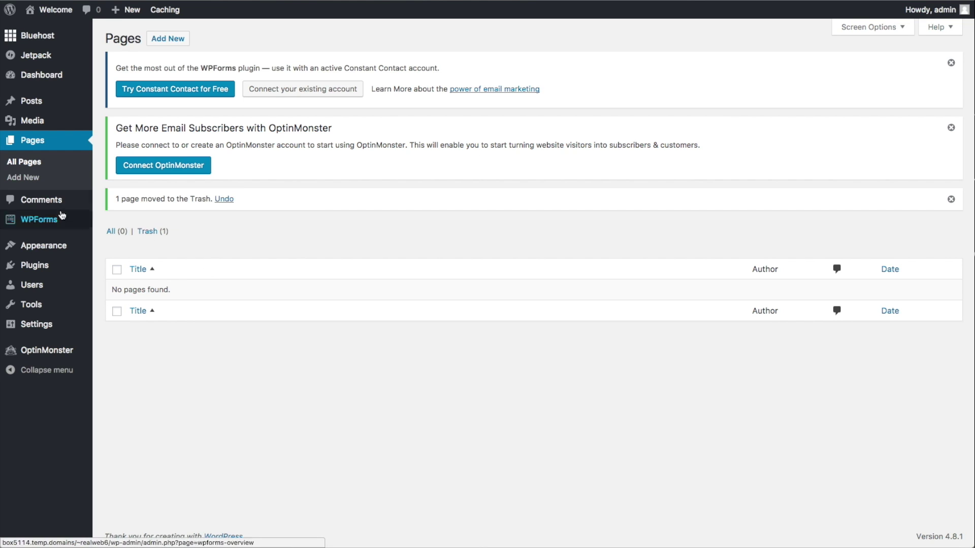
Step: View the site's comments list and the entries available under the other admin sections
click(41, 200)
mouse_move(53, 206)
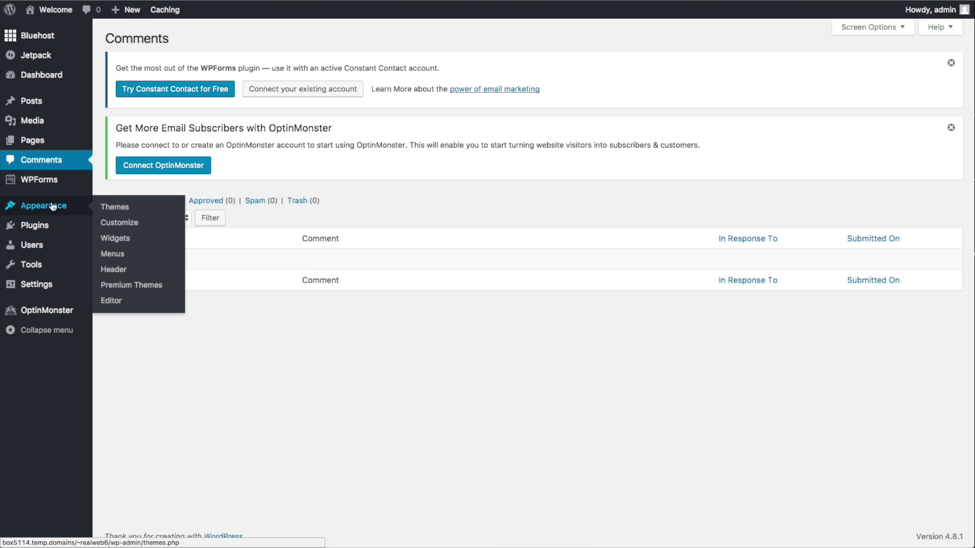
mouse_move(32, 102)
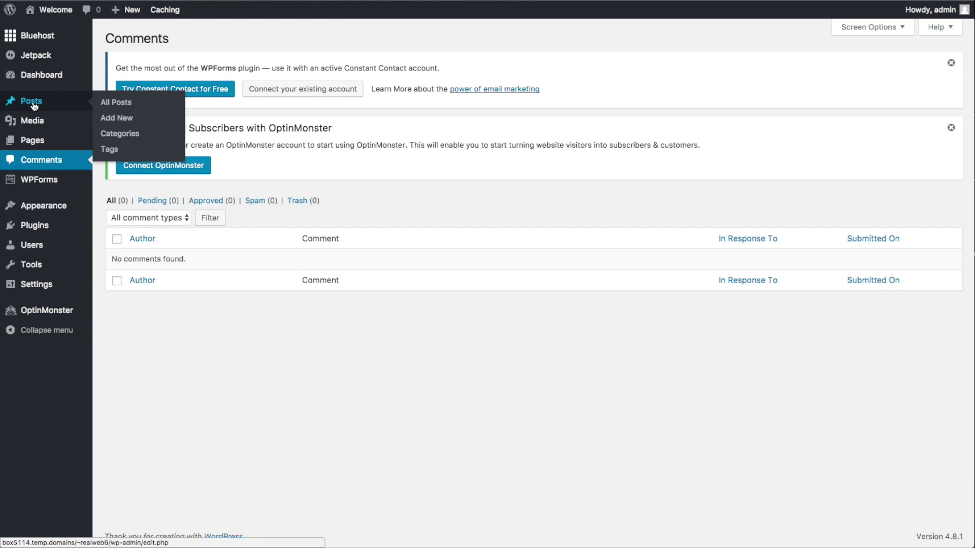
mouse_move(62, 187)
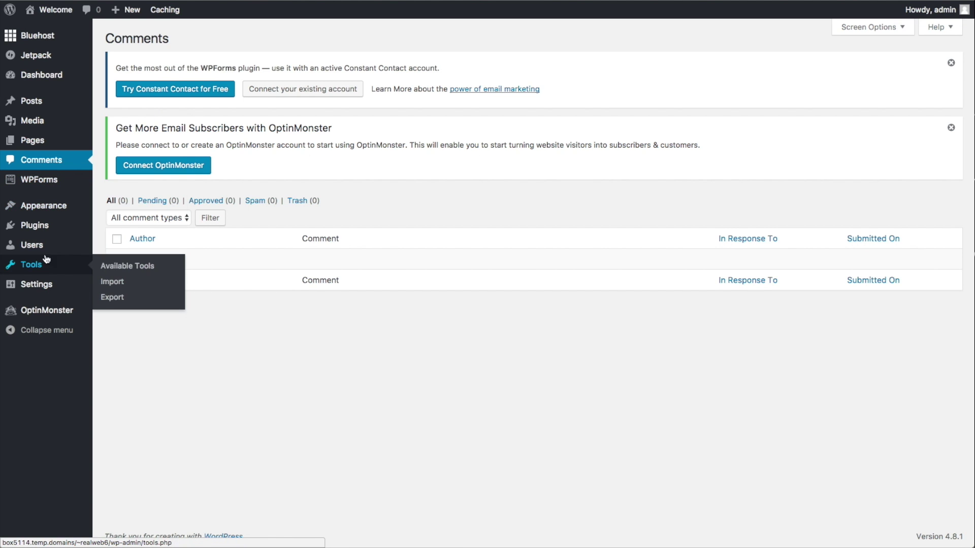
Step: In the general settings, set the site title to "Real Website Templates" and the tagline to "Website Templates for WordPress"
click(39, 293)
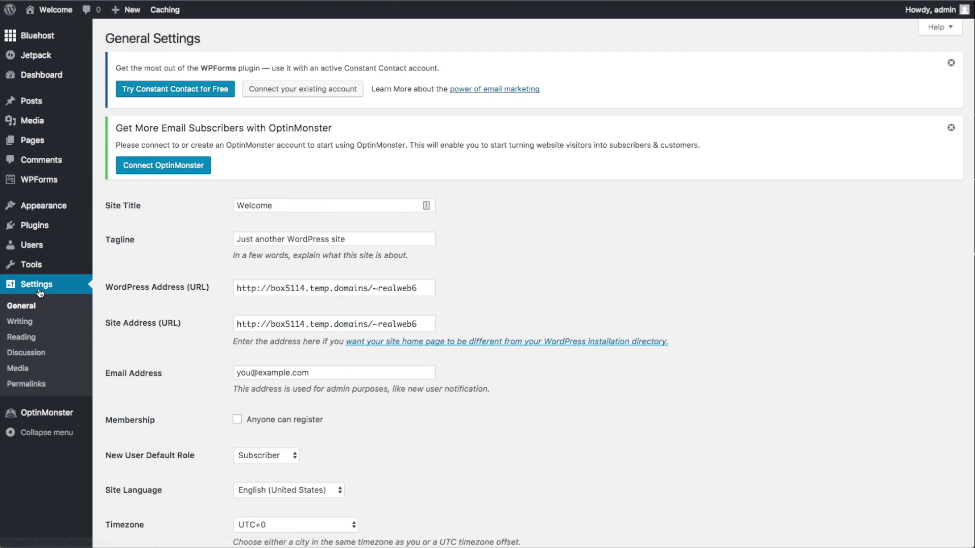
double_click(271, 206)
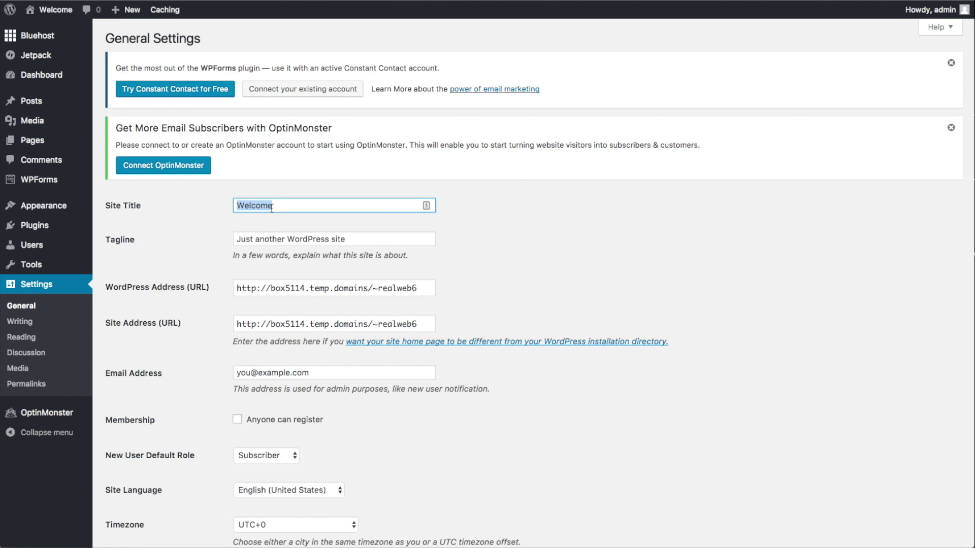
text(Real Website Templates)
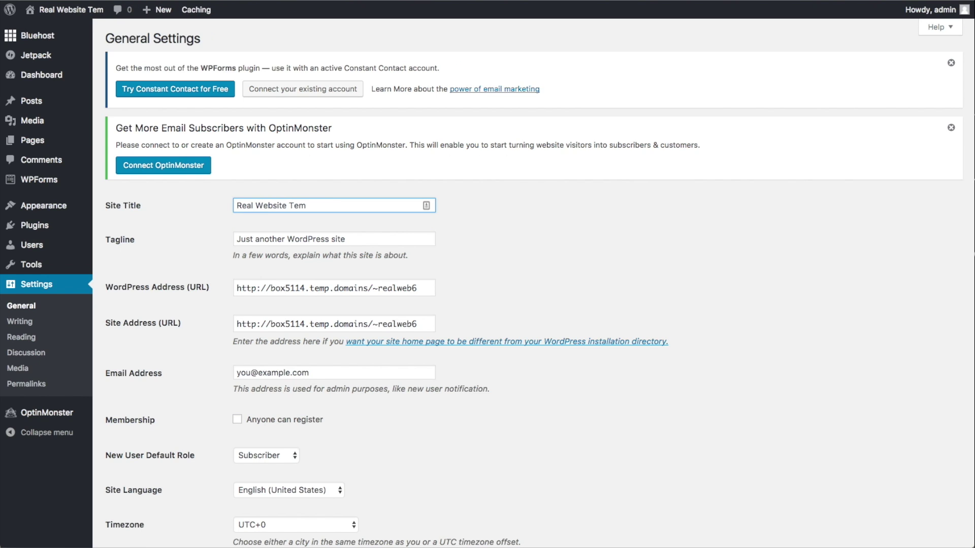
triple_click(337, 237)
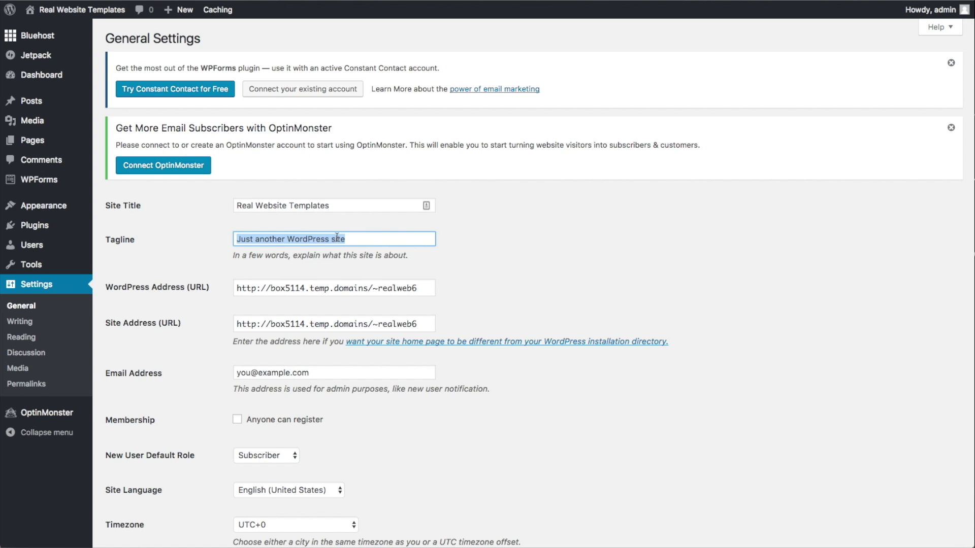
text(Web)
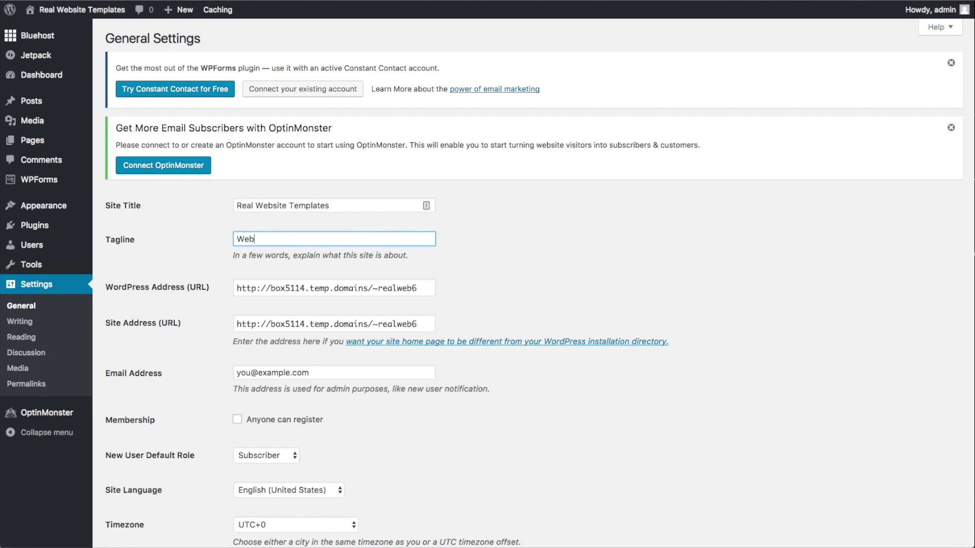
text(site Templates for WordPress)
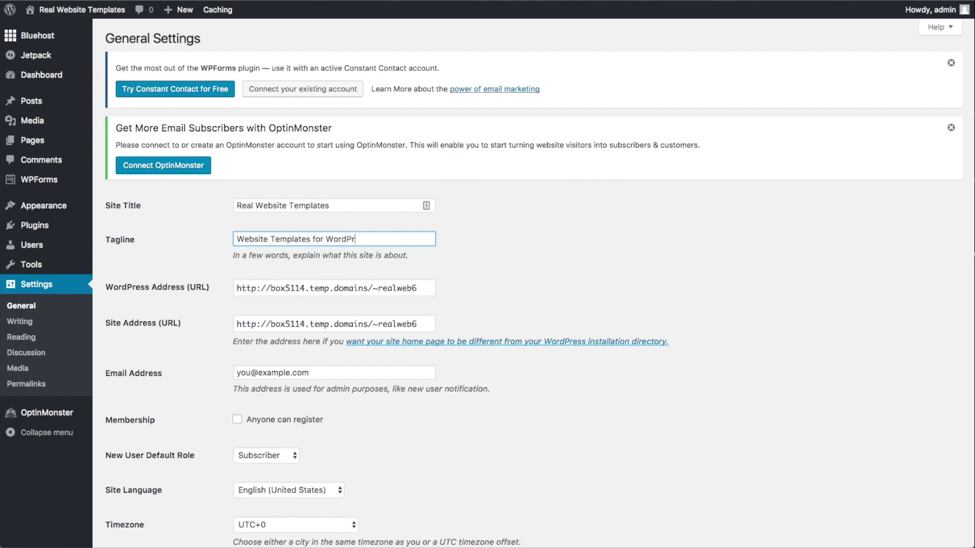
click(499, 251)
Step: Replace the placeholder admin email address in the general settings with the site owner's email
scroll(498, 251, down, 1)
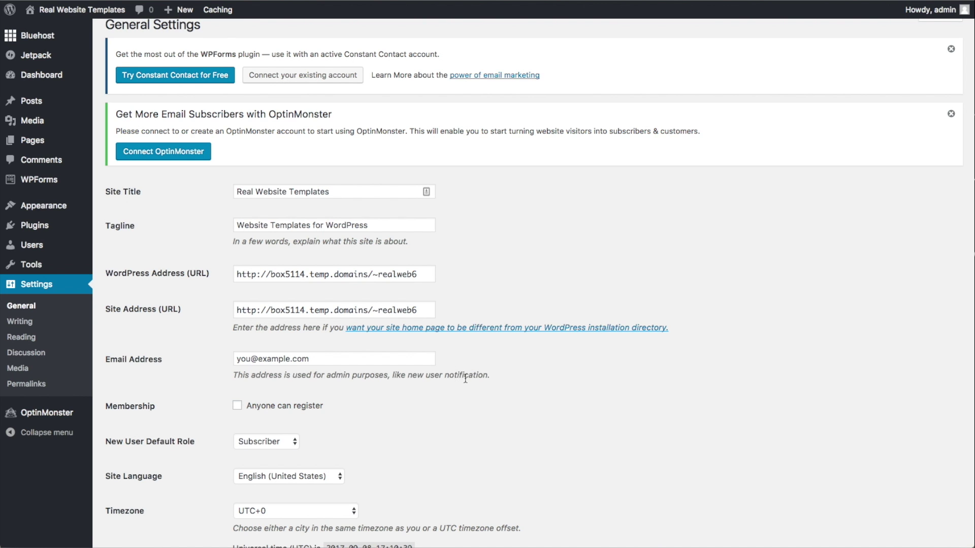
scroll(461, 389, down, 2)
triple_click(259, 315)
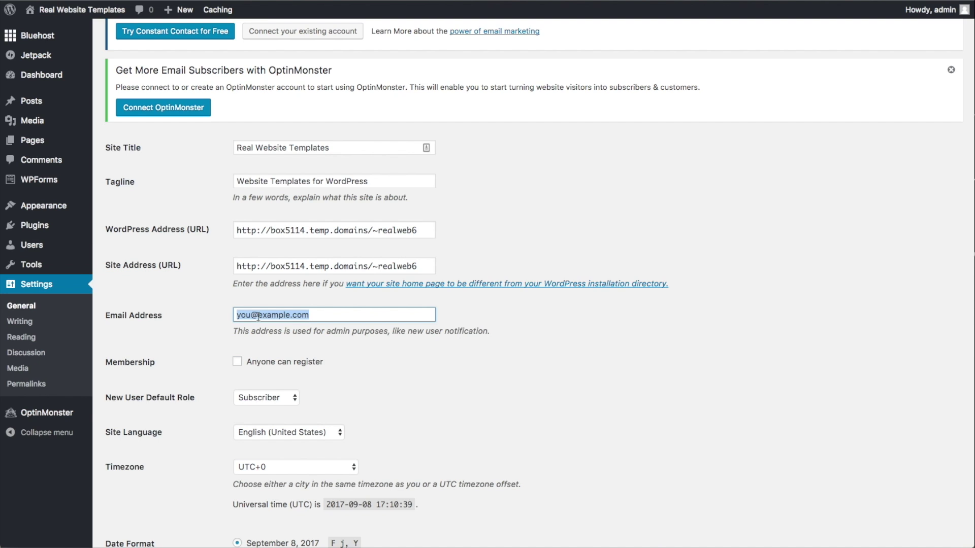
text(tim)
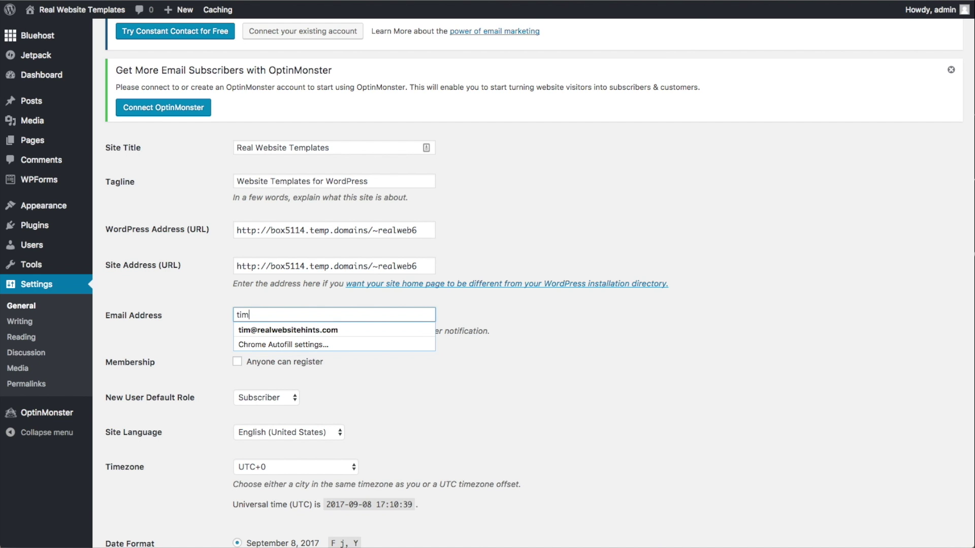
key(Down)
key(Return)
Step: Set the week to start on Sunday in the general settings
scroll(460, 384, down, 2)
scroll(434, 382, down, 4)
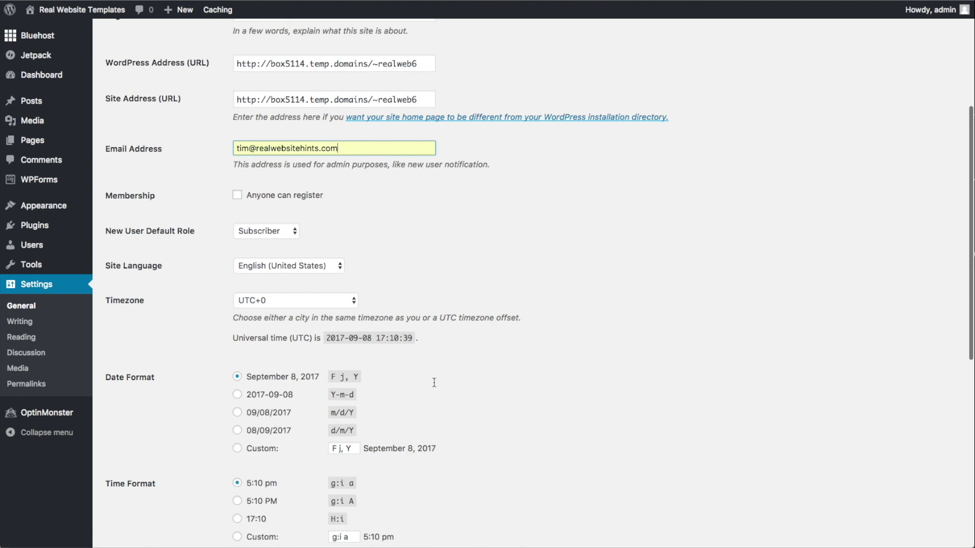
scroll(424, 380, down, 1)
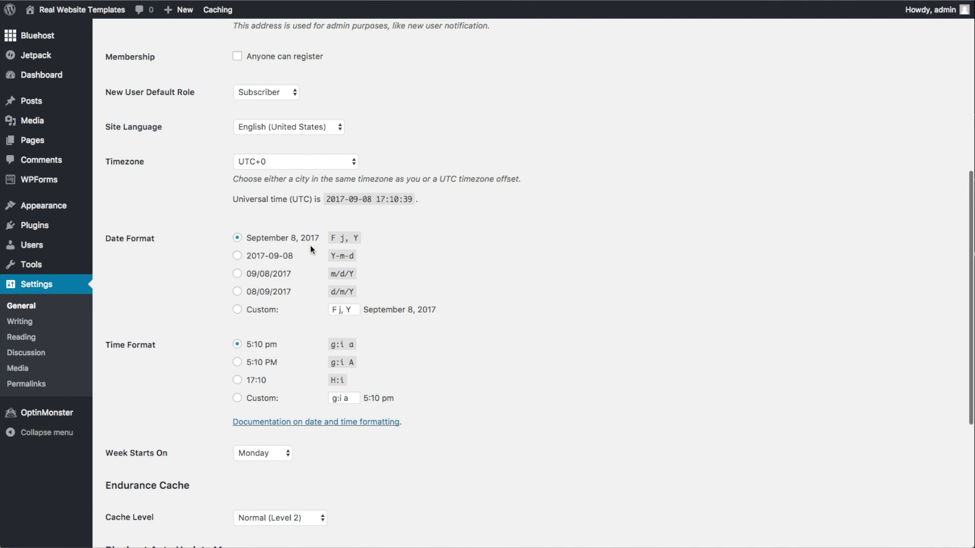
scroll(456, 358, down, 1)
scroll(453, 357, down, 1)
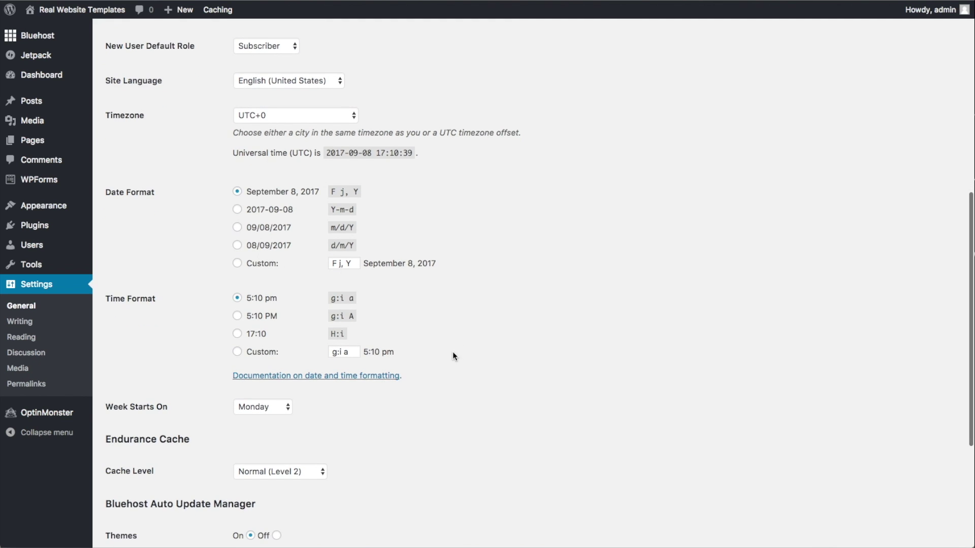
scroll(443, 337, down, 2)
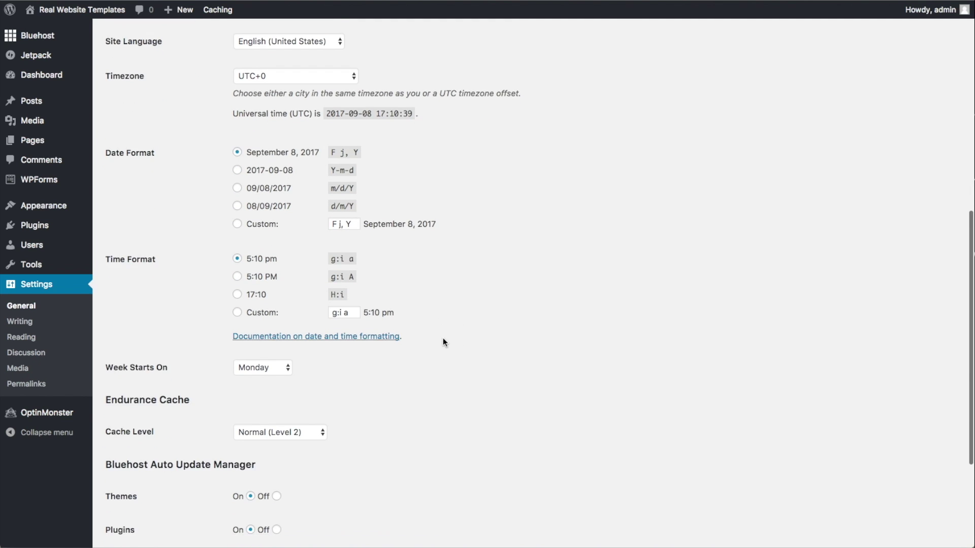
click(287, 350)
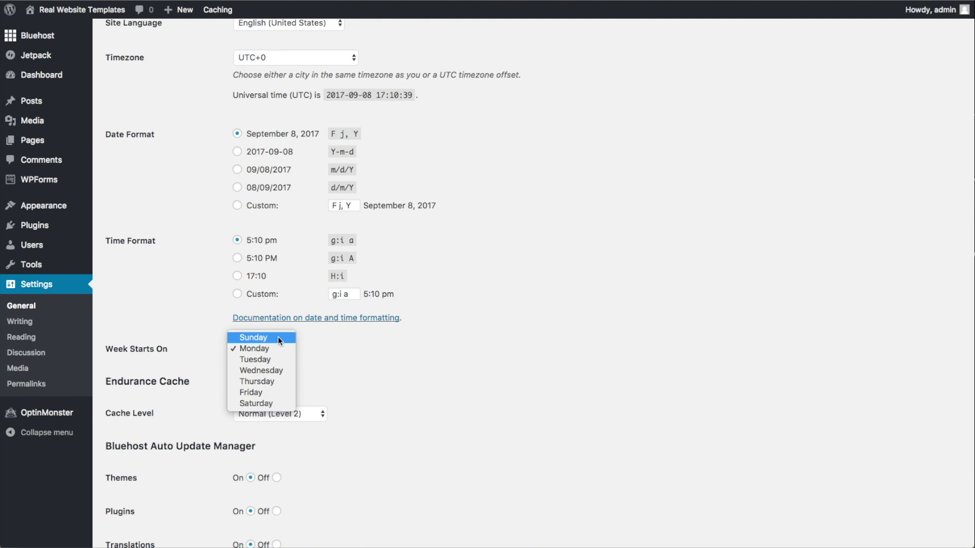
click(278, 337)
Step: Set the site's timezone to New York and save the general settings
scroll(442, 364, down, 4)
scroll(441, 363, up, 5)
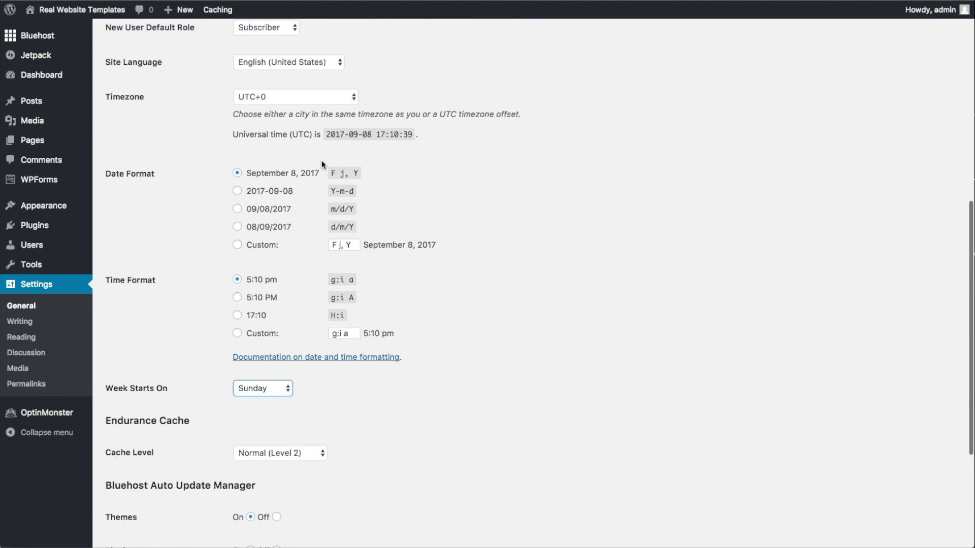
click(350, 95)
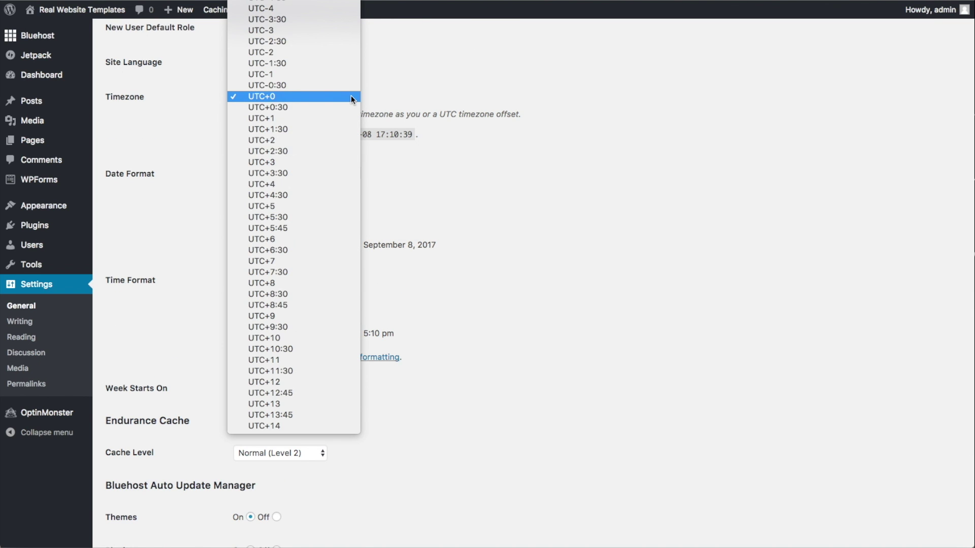
scroll(352, 111, up, 5)
scroll(354, 114, up, 15)
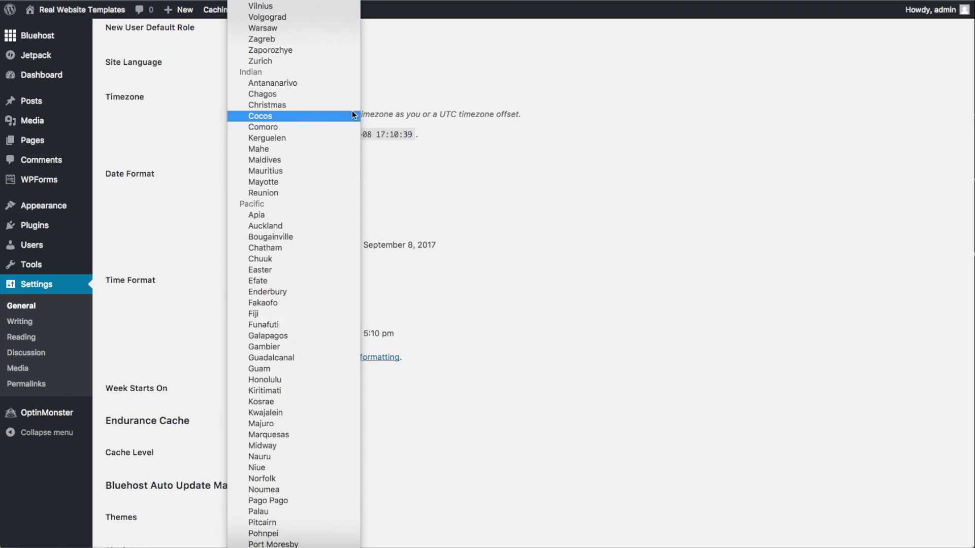
scroll(351, 111, up, 20)
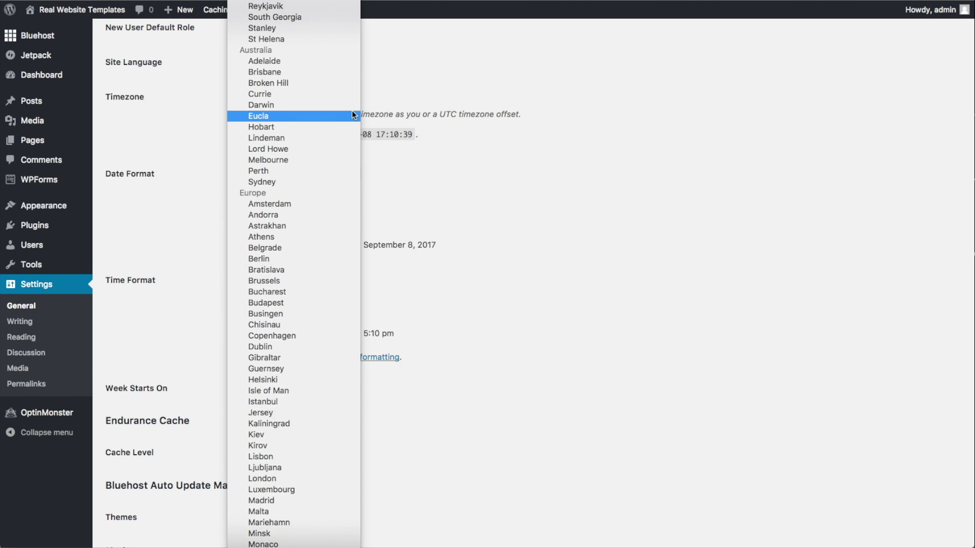
scroll(351, 111, up, 20)
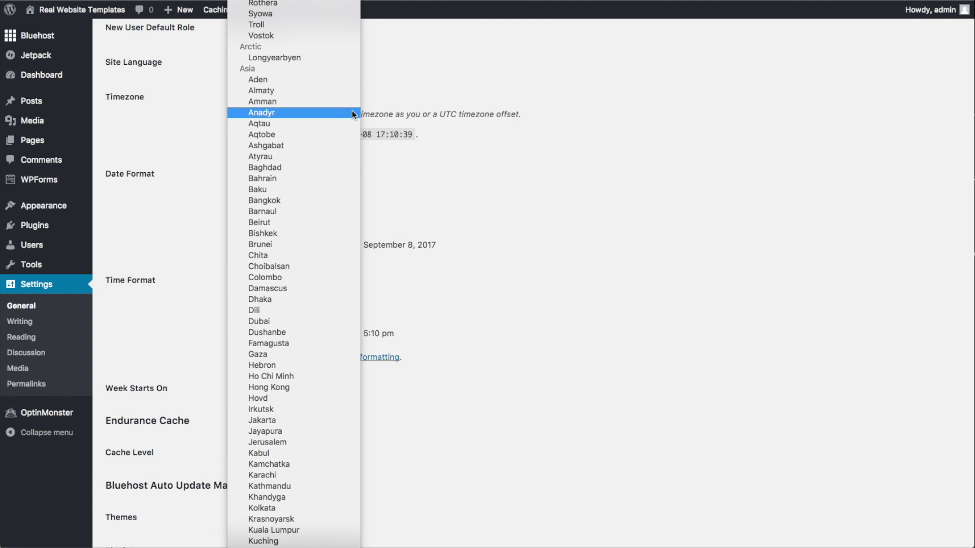
scroll(352, 111, up, 5)
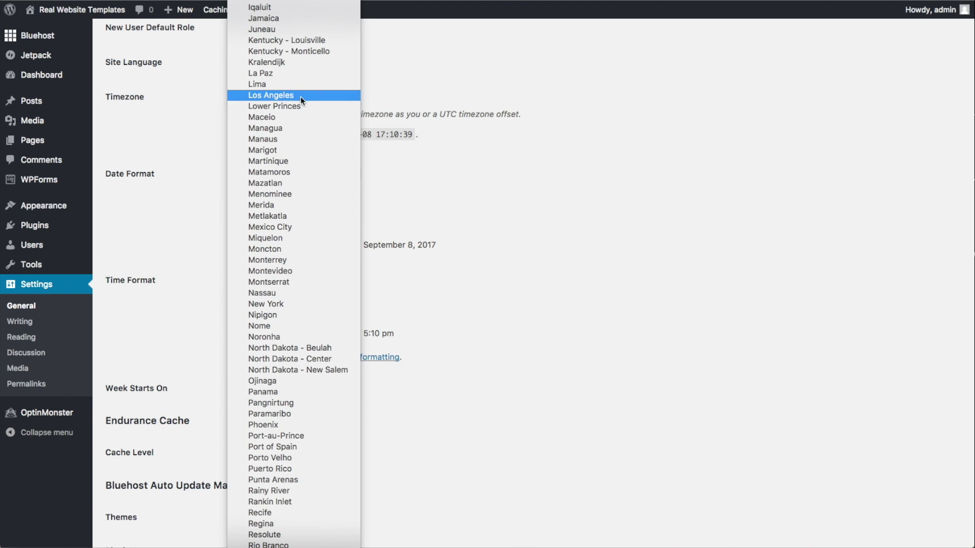
click(316, 303)
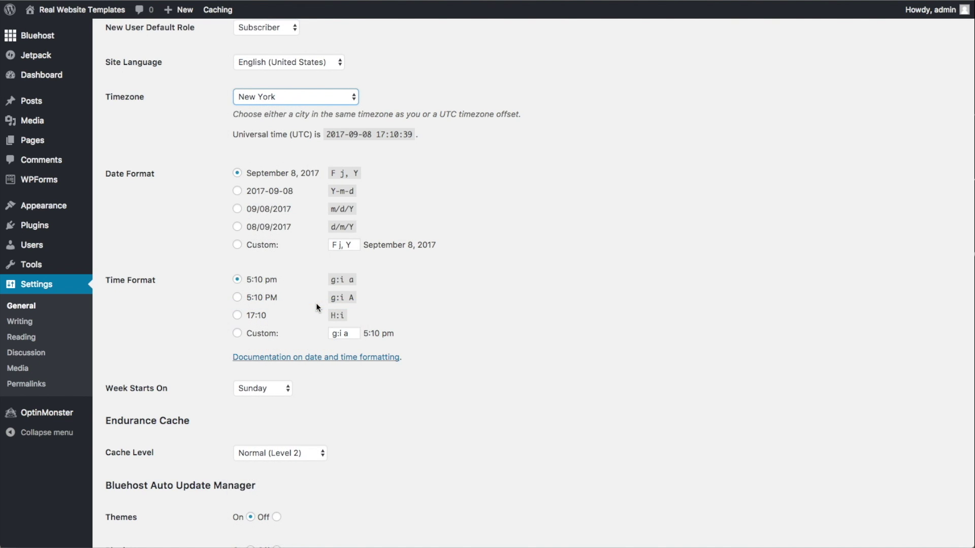
scroll(426, 338, down, 5)
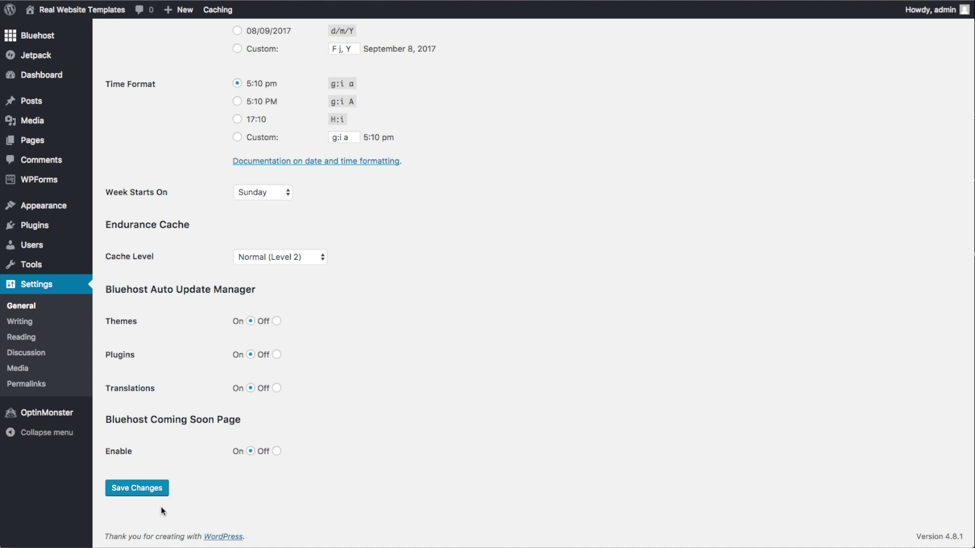
click(146, 491)
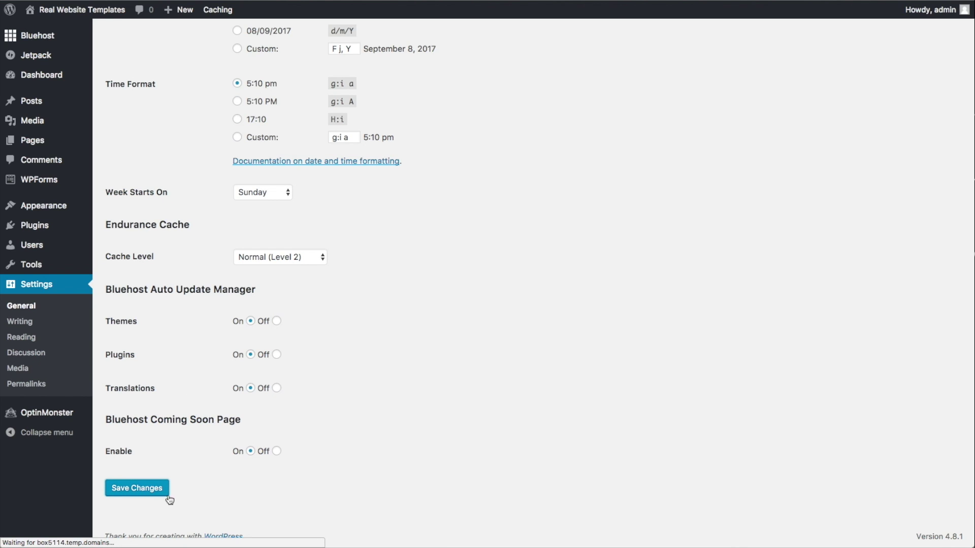
Step: Check the default post category choices in the writing settings and look over the reading settings
click(19, 321)
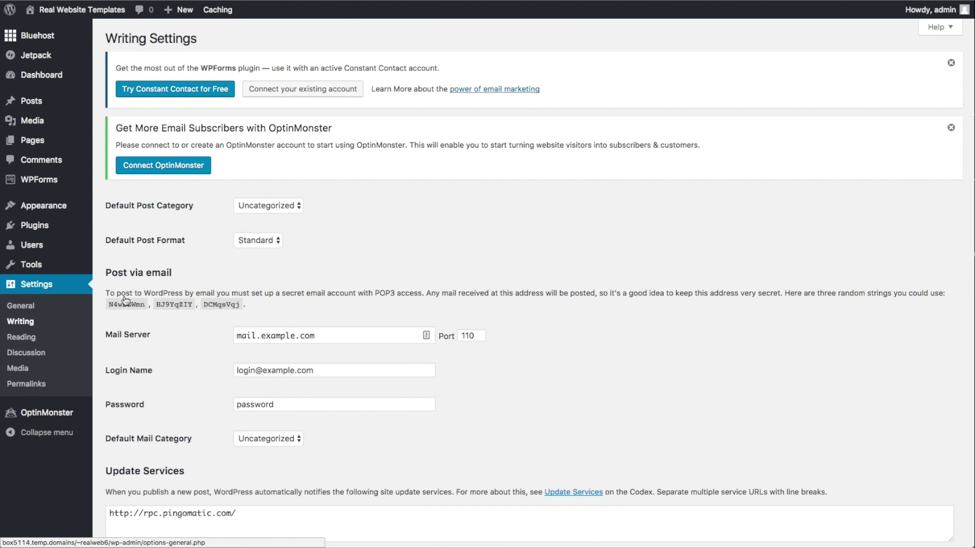
click(298, 207)
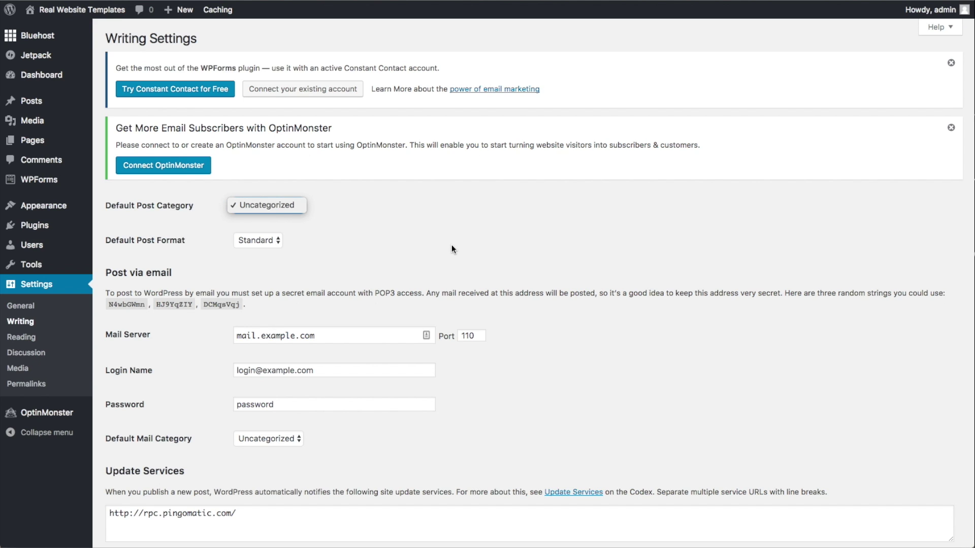
click(24, 337)
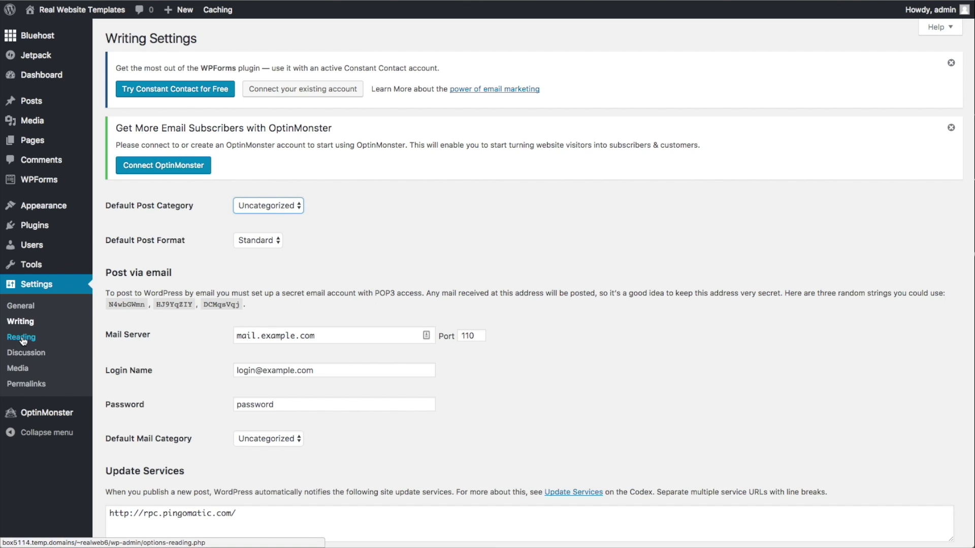
click(25, 337)
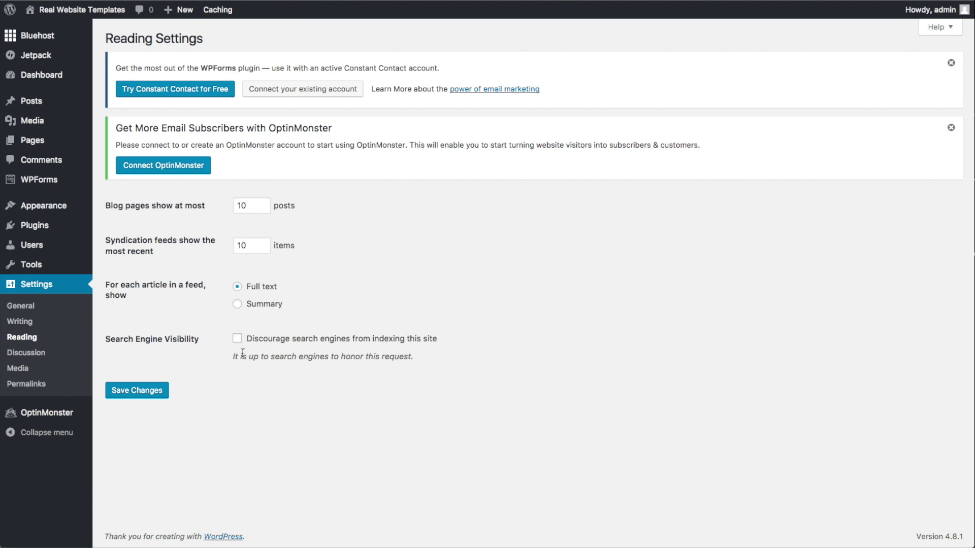
Step: Change the permalink structure to "Post name" and save the permalink settings
click(37, 389)
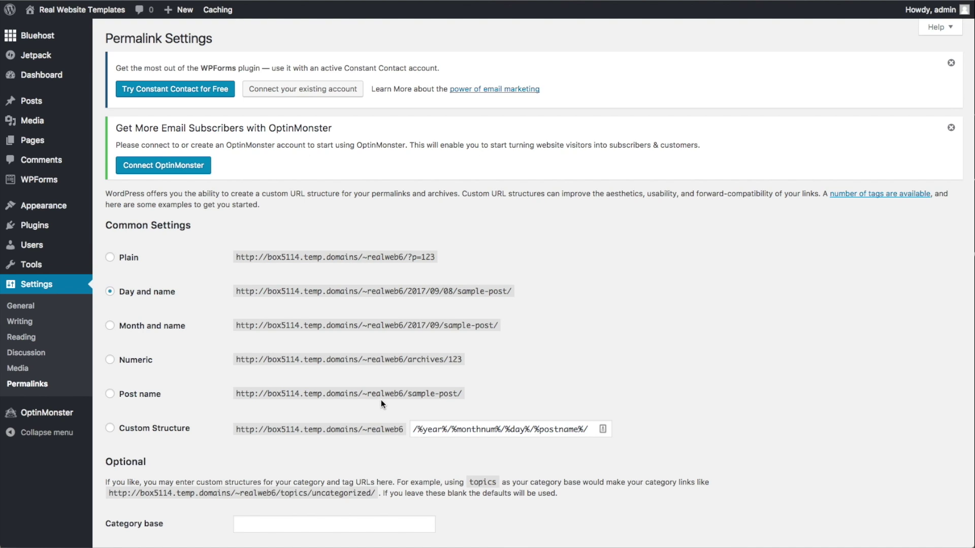
click(110, 395)
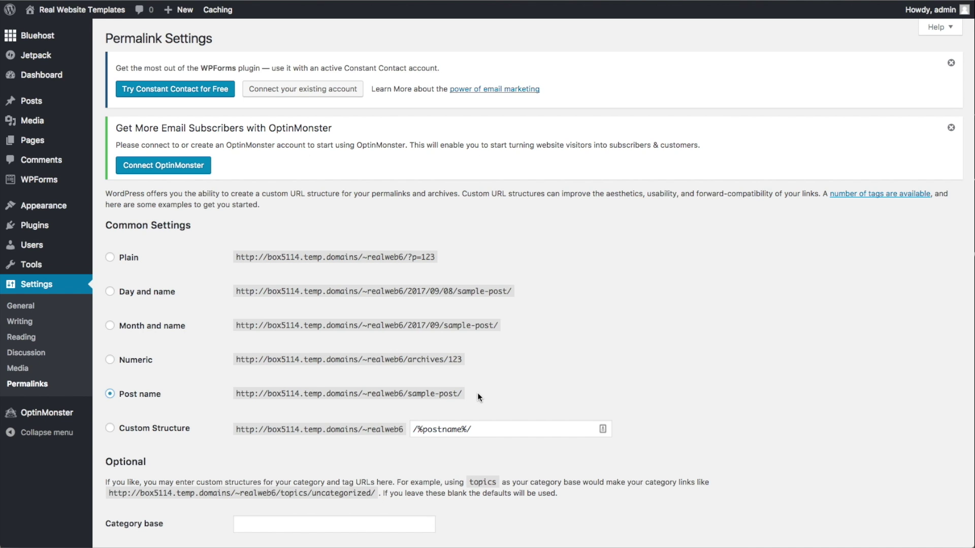
scroll(202, 396, down, 3)
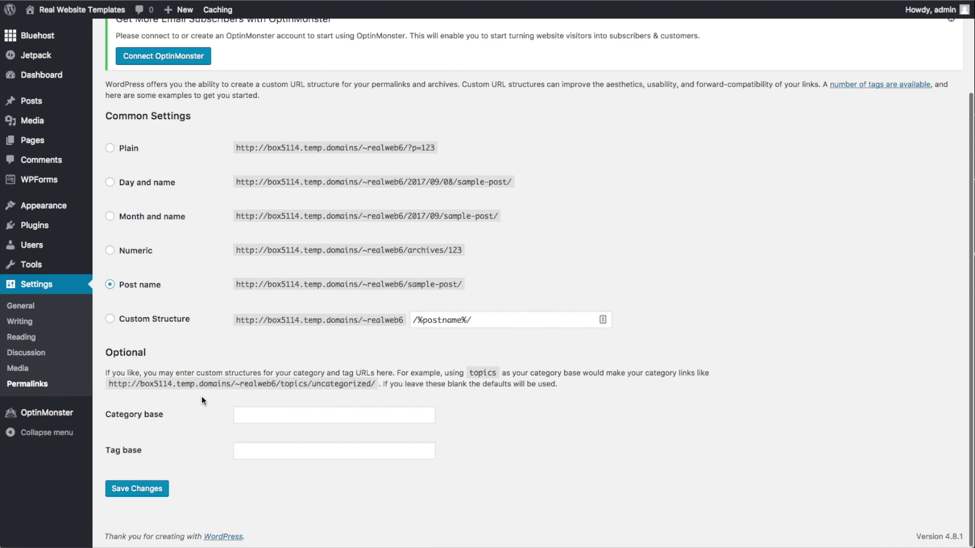
click(145, 495)
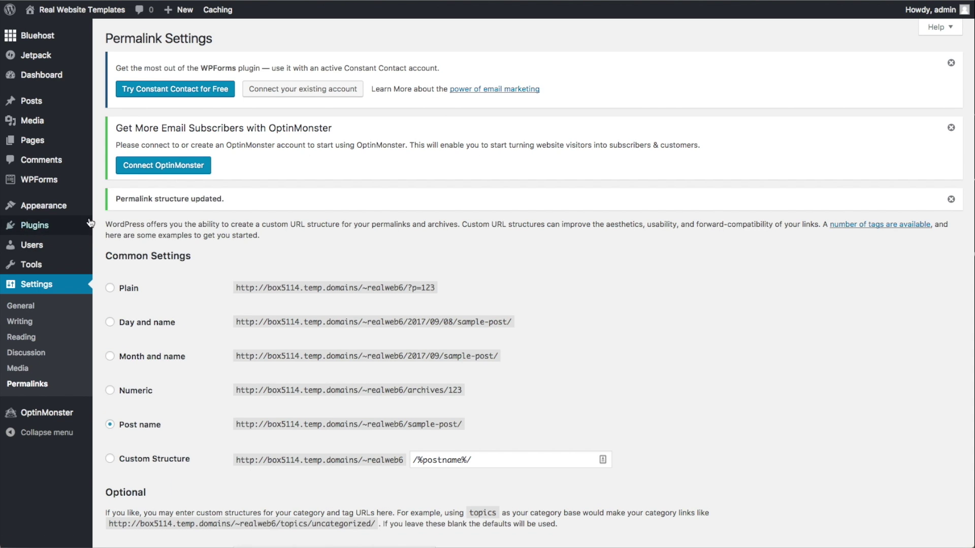
Step: Delete the Hello Dolly plugin from the installed plugins and confirm the deletion
mouse_move(50, 231)
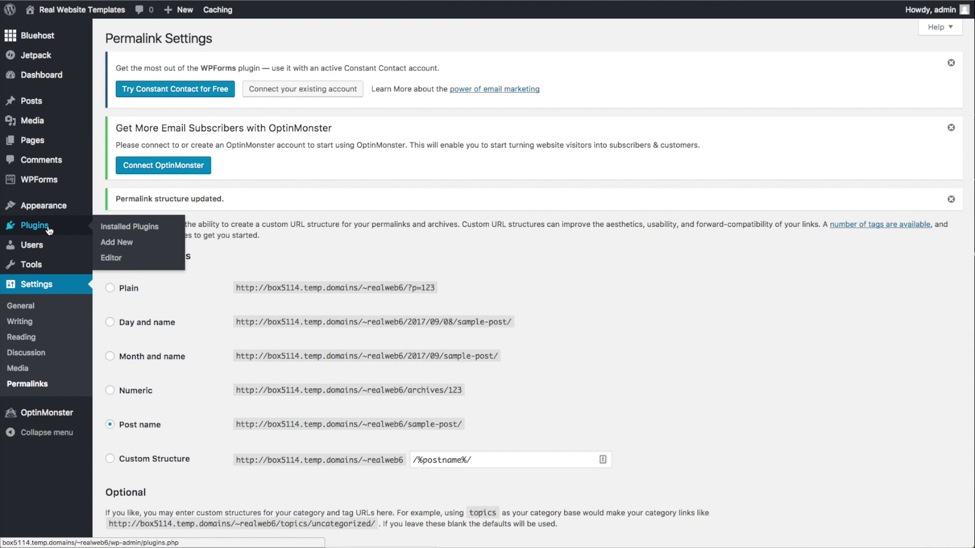
click(49, 231)
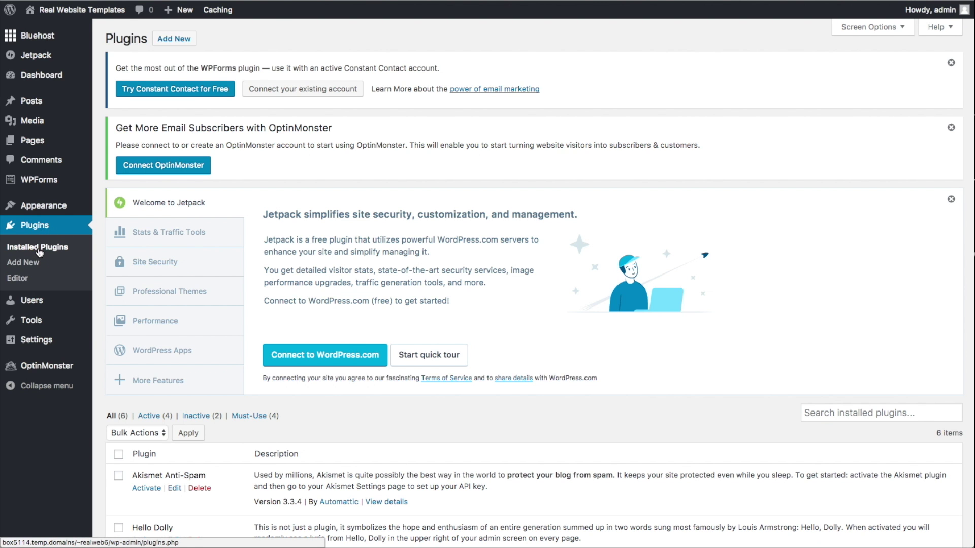
scroll(231, 241, down, 5)
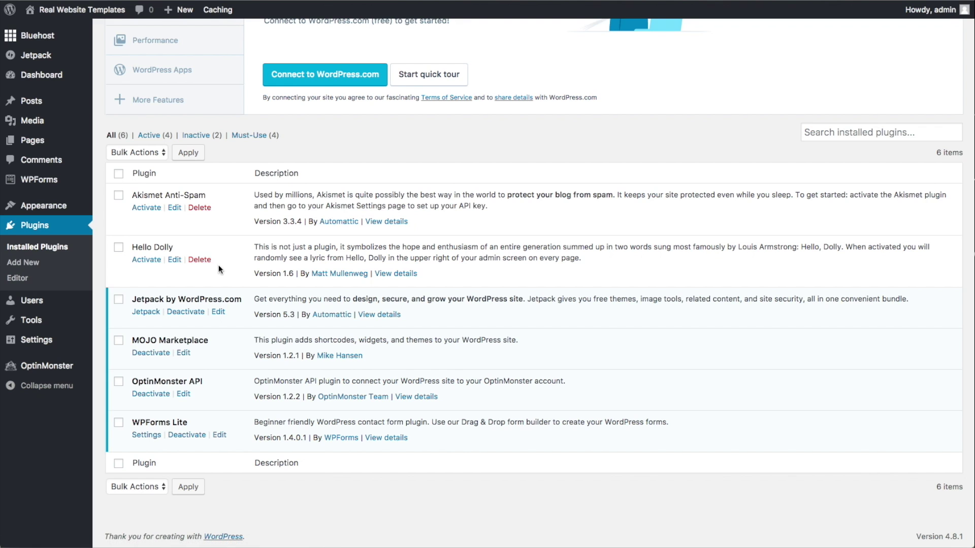
click(199, 260)
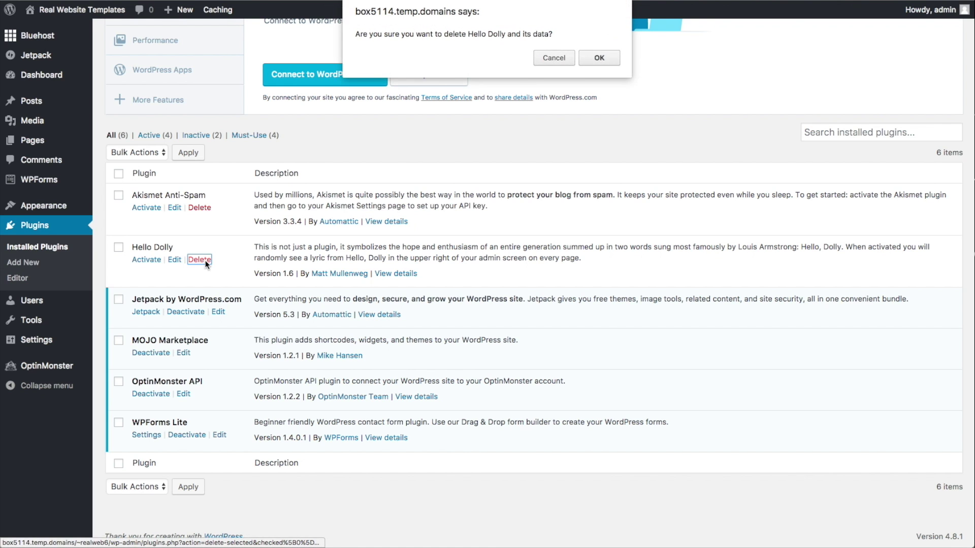
click(593, 57)
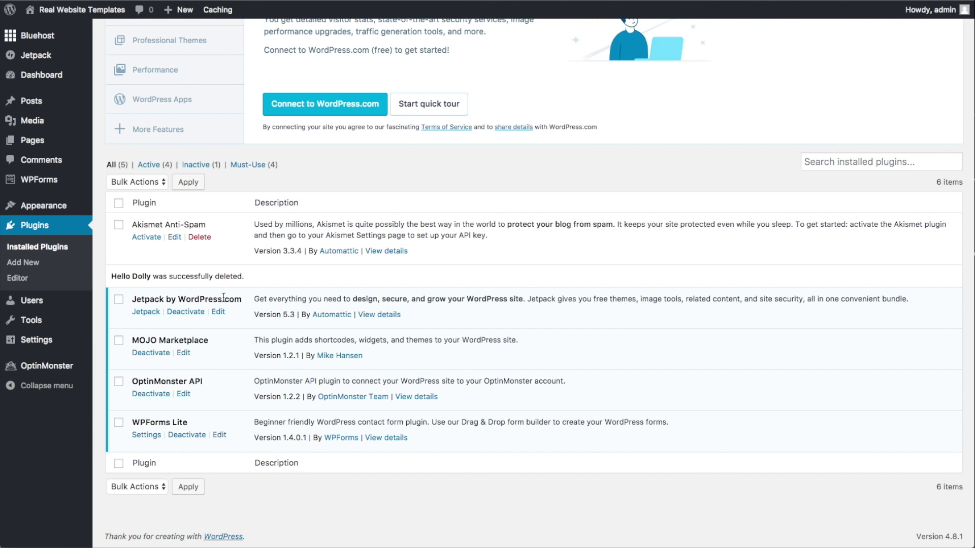
Step: Deactivate the MOJO Marketplace plugin and delete it together with its data
click(156, 355)
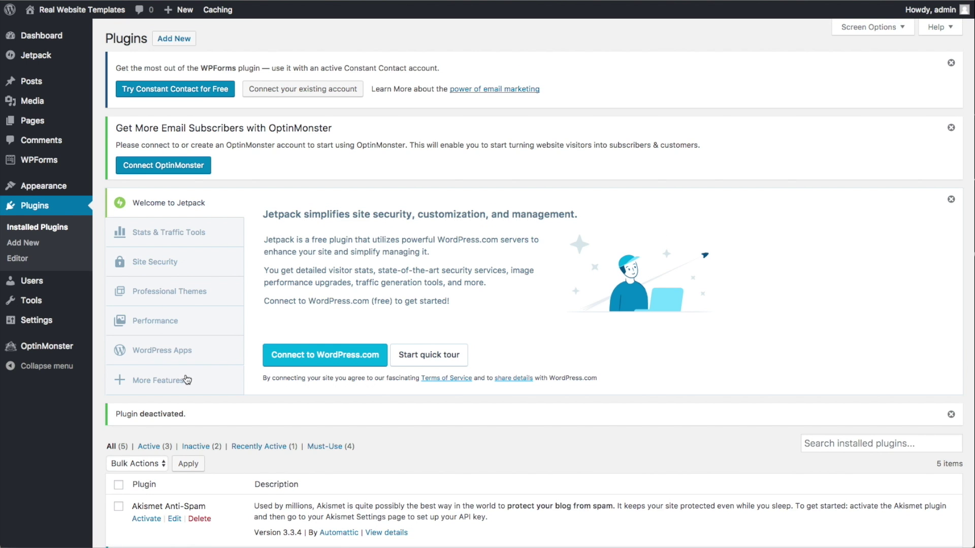
scroll(185, 373, down, 6)
click(201, 353)
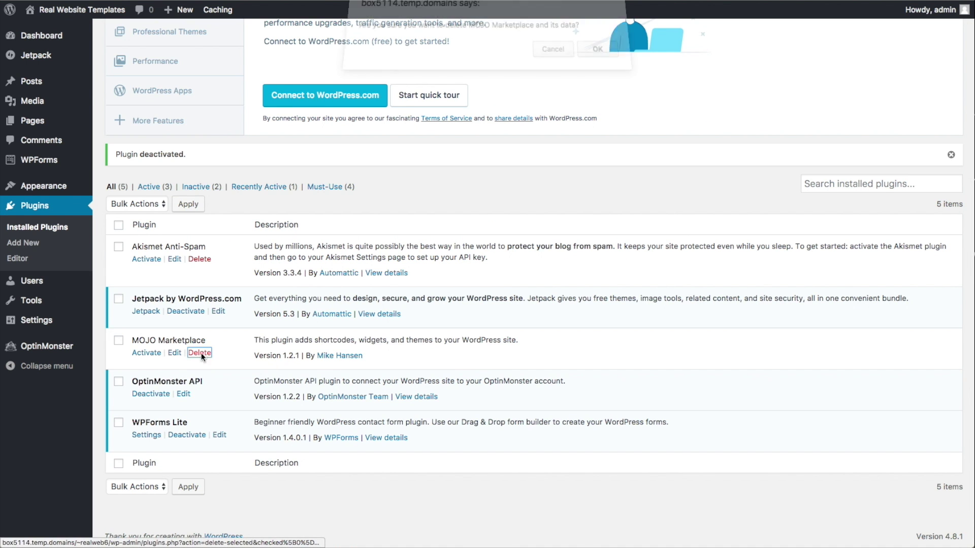
click(599, 58)
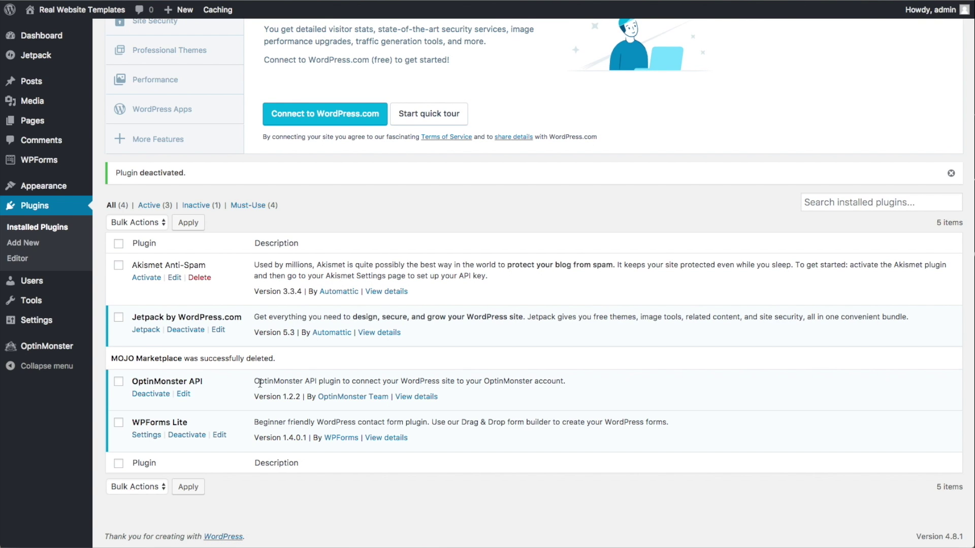
Step: Deactivate the OptinMonster API plugin and delete it together with its data
click(152, 395)
scroll(219, 470, down, 3)
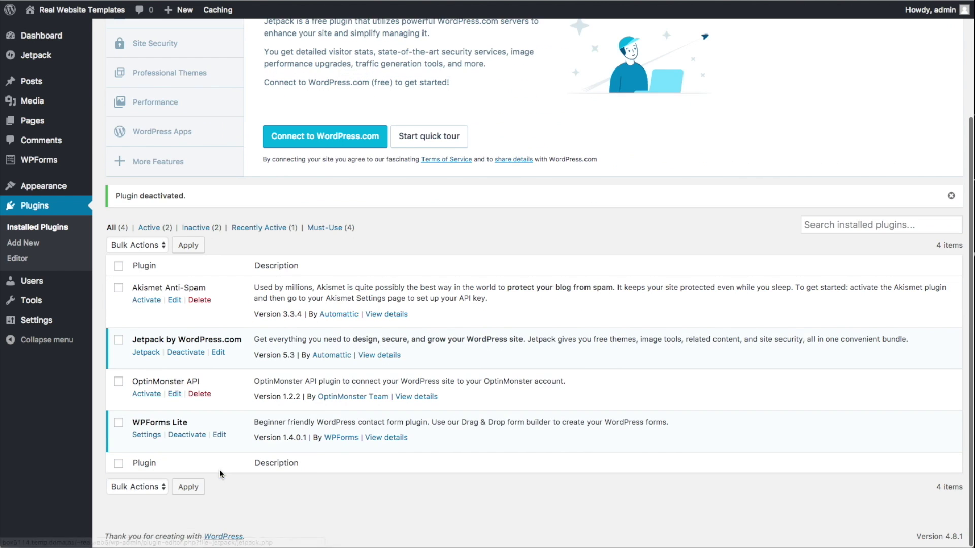
click(197, 394)
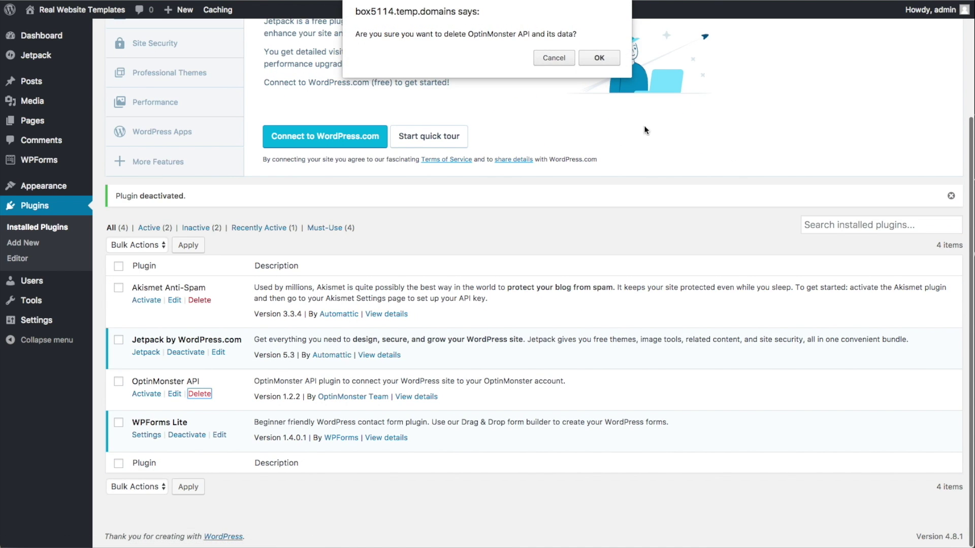
click(610, 60)
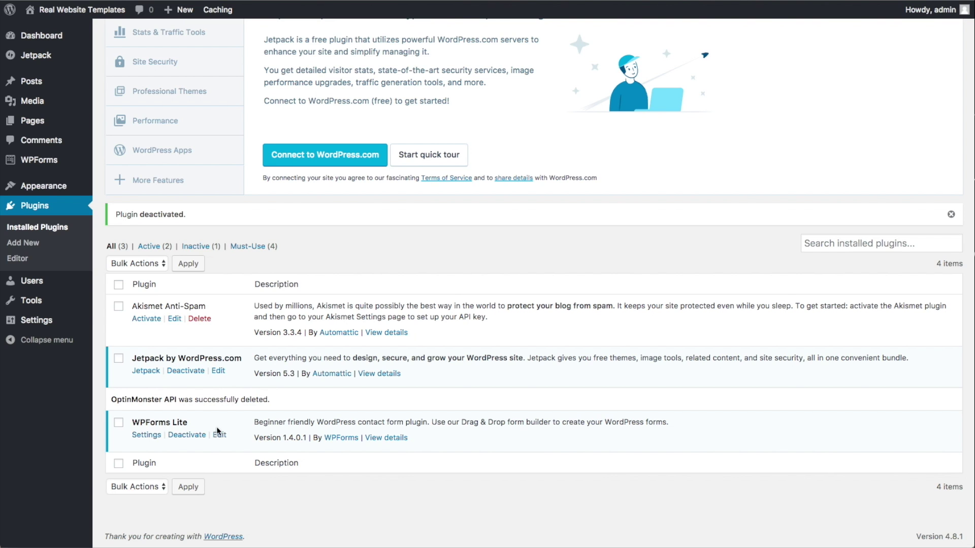
Step: Deactivate the WPForms Lite plugin and delete it from the site
click(196, 435)
click(372, 344)
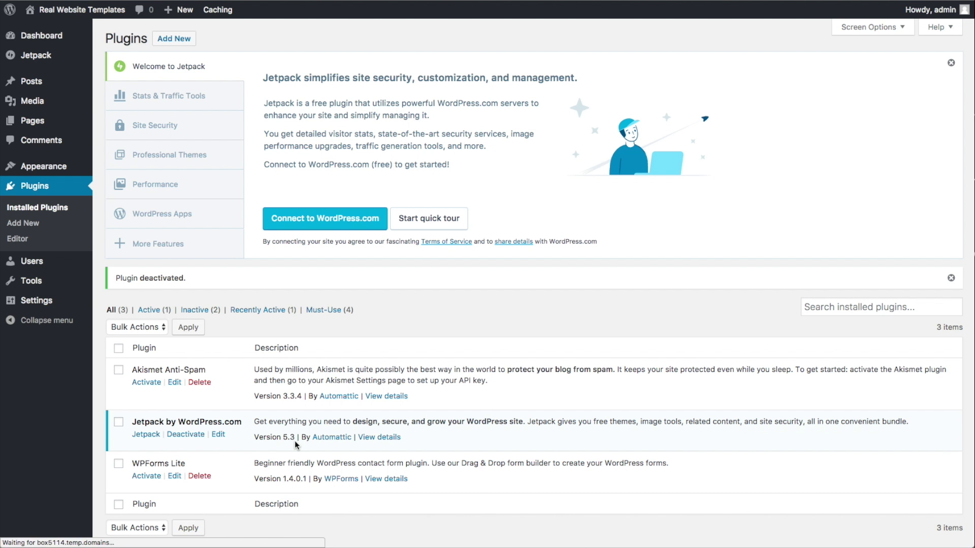
click(198, 476)
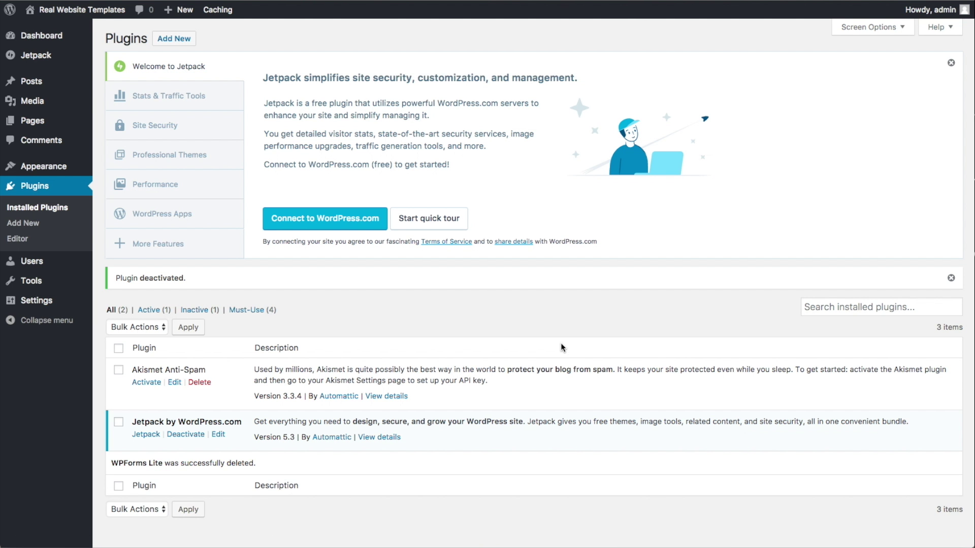